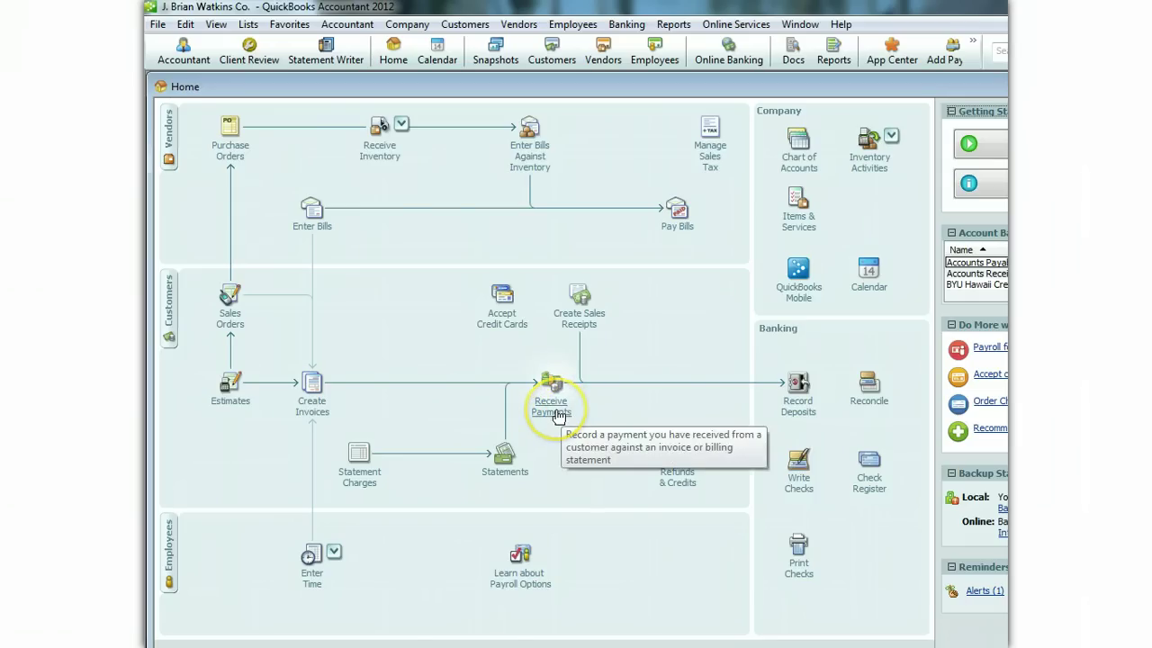
# - Review the earlier recorded customer payment in Receive Payments, then close the form
pyautogui.click(559, 415)
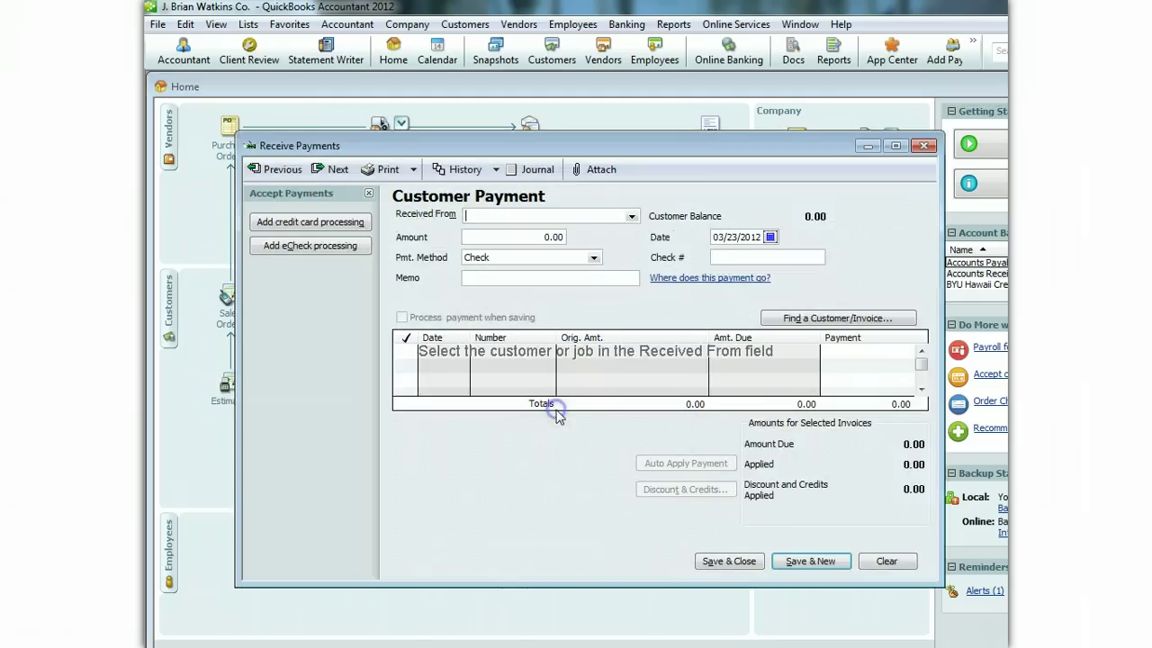
pyautogui.click(275, 169)
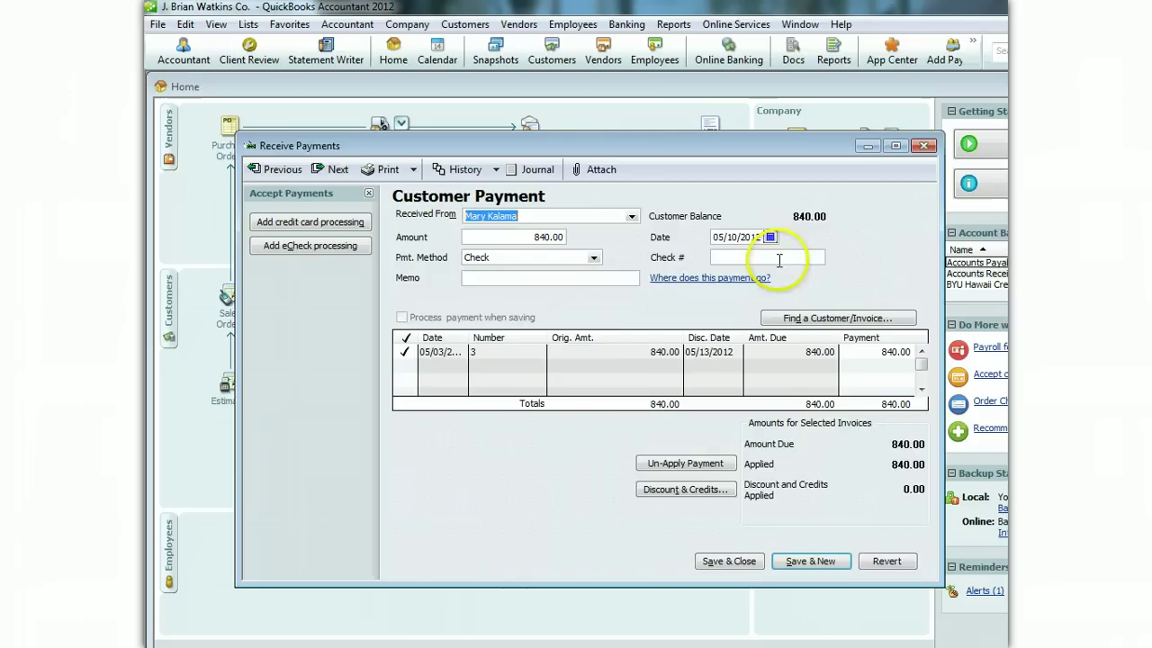
pyautogui.click(923, 146)
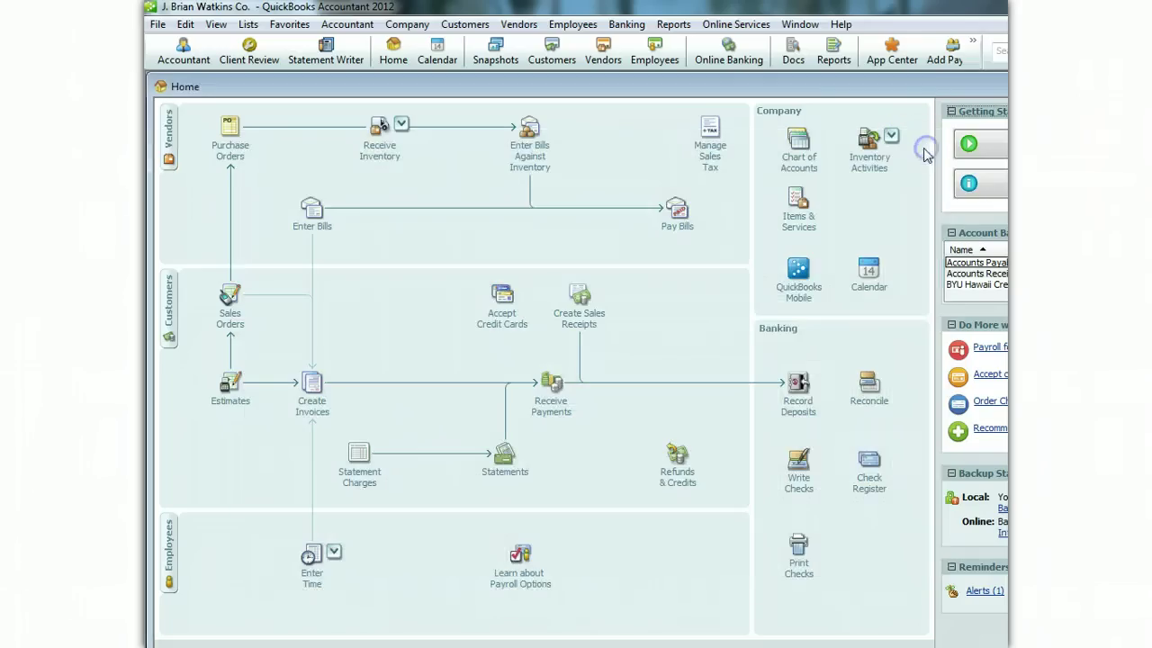
# - Delete the customer's 840.00 deposit dated 05/10/2012, accepting the future-date warning
pyautogui.click(781, 401)
pyautogui.moveTo(624, 265); pyautogui.dragTo(630, 195)
pyautogui.click(378, 224)
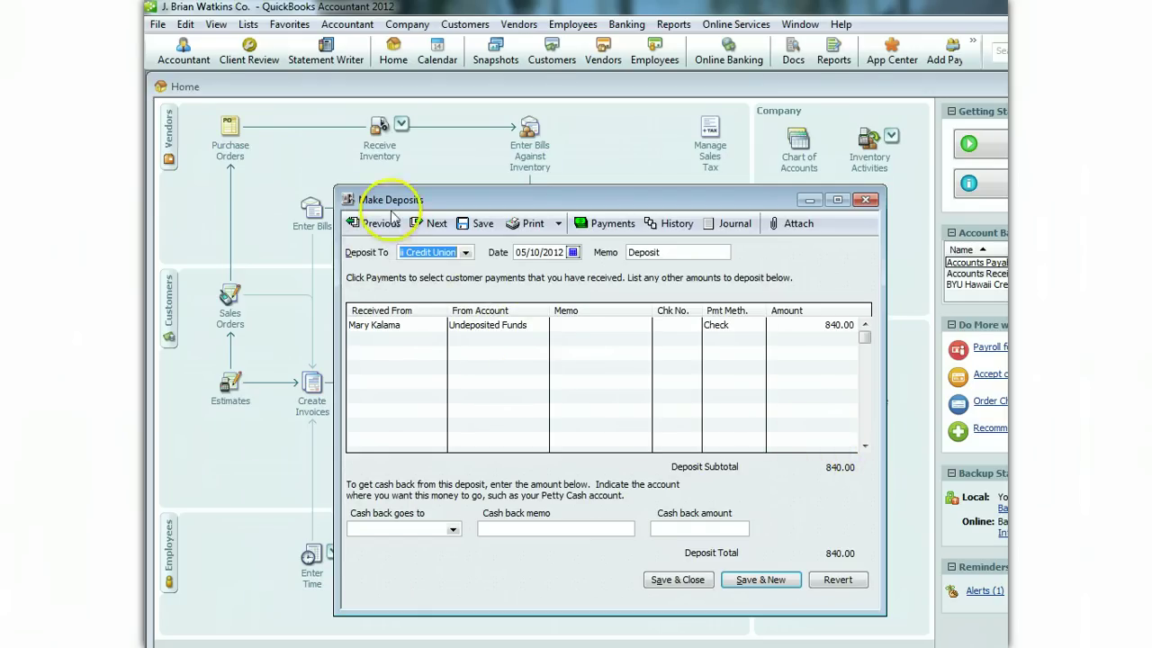
pyautogui.rightClick(502, 358)
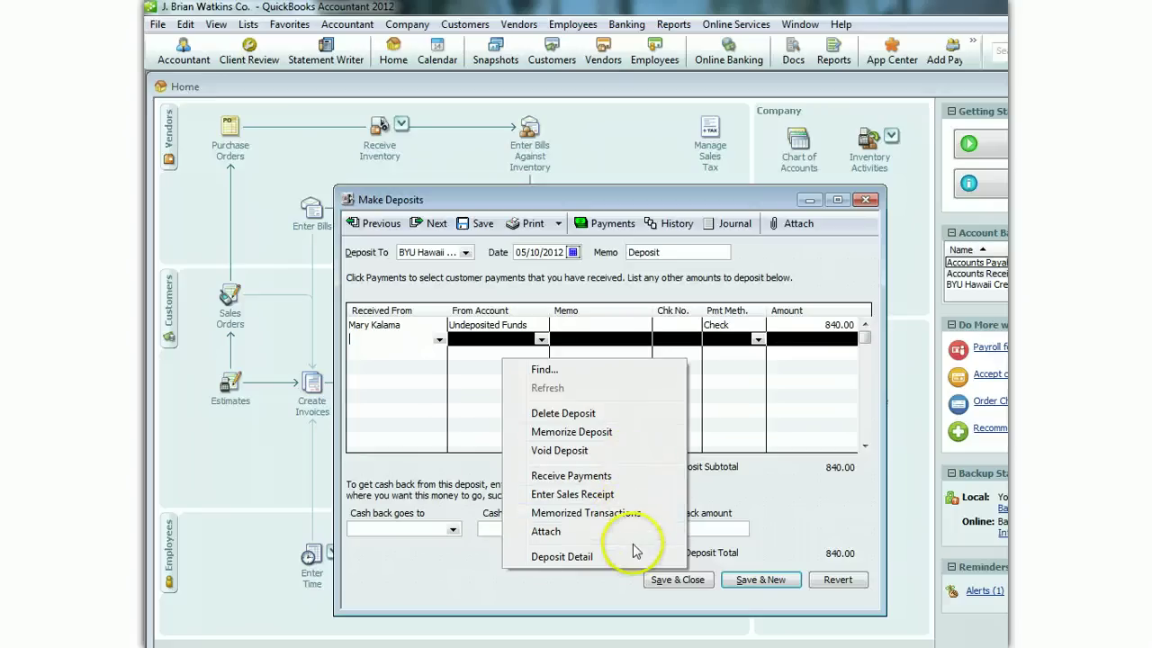
pyautogui.click(612, 419)
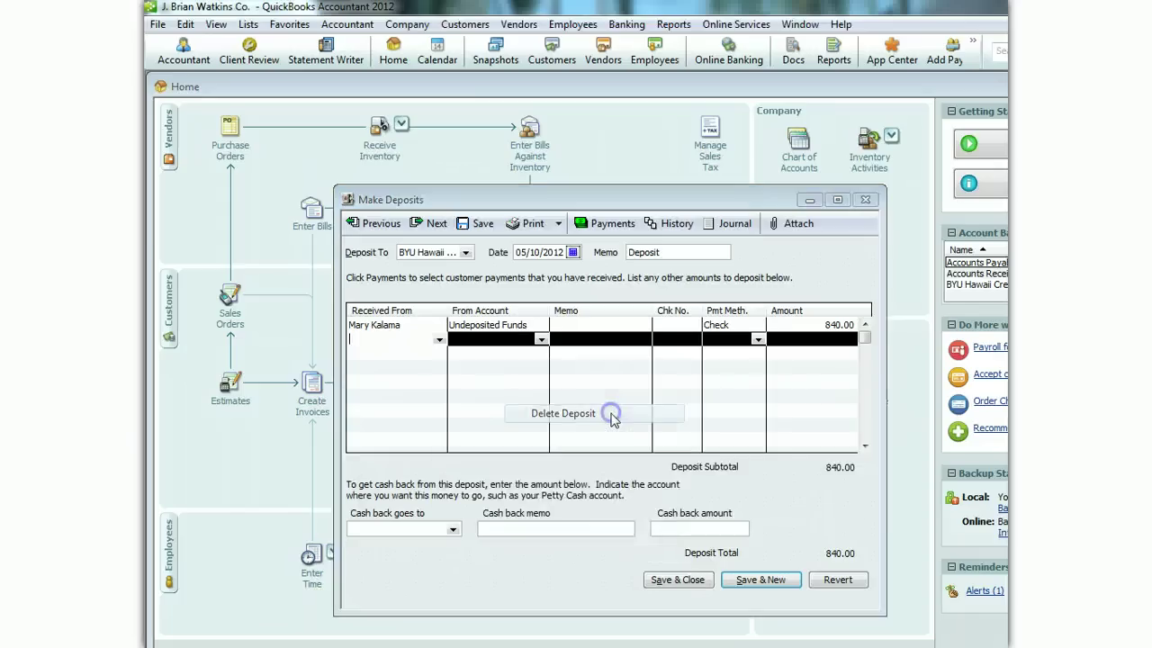
pyautogui.click(616, 479)
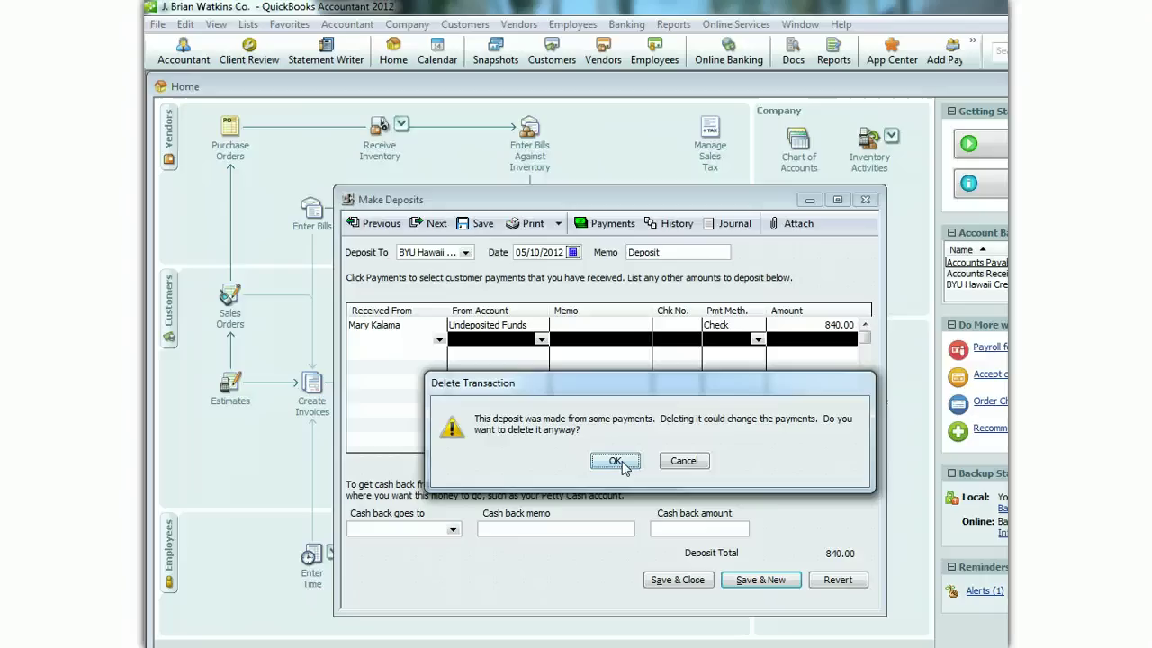
pyautogui.click(618, 462)
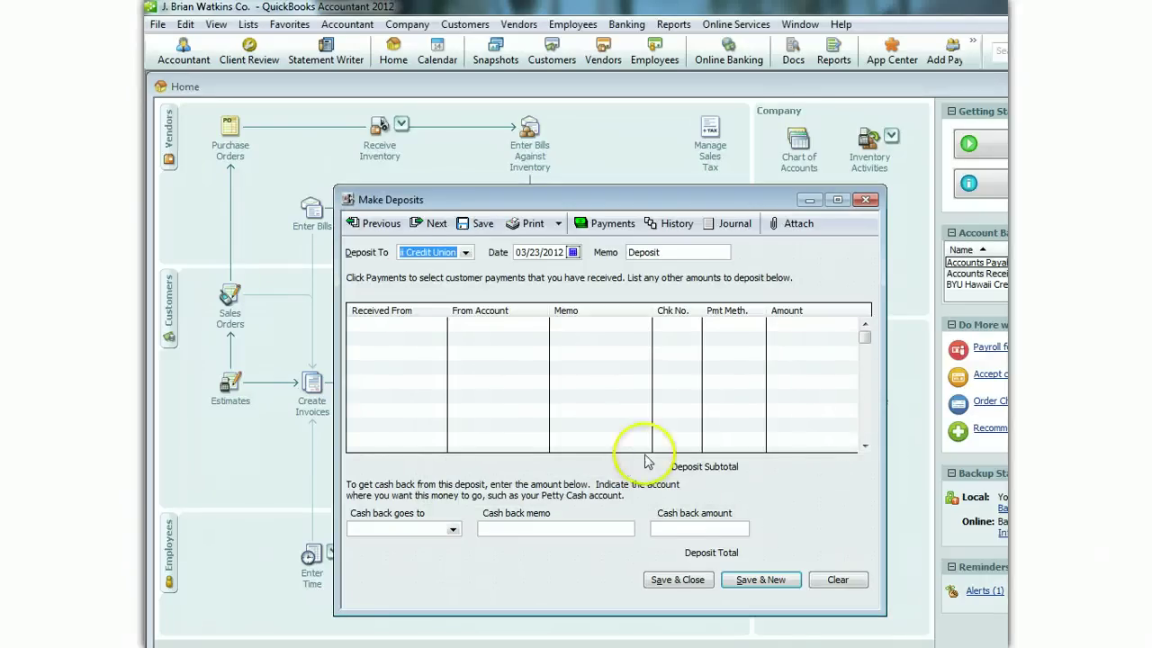
pyautogui.click(865, 199)
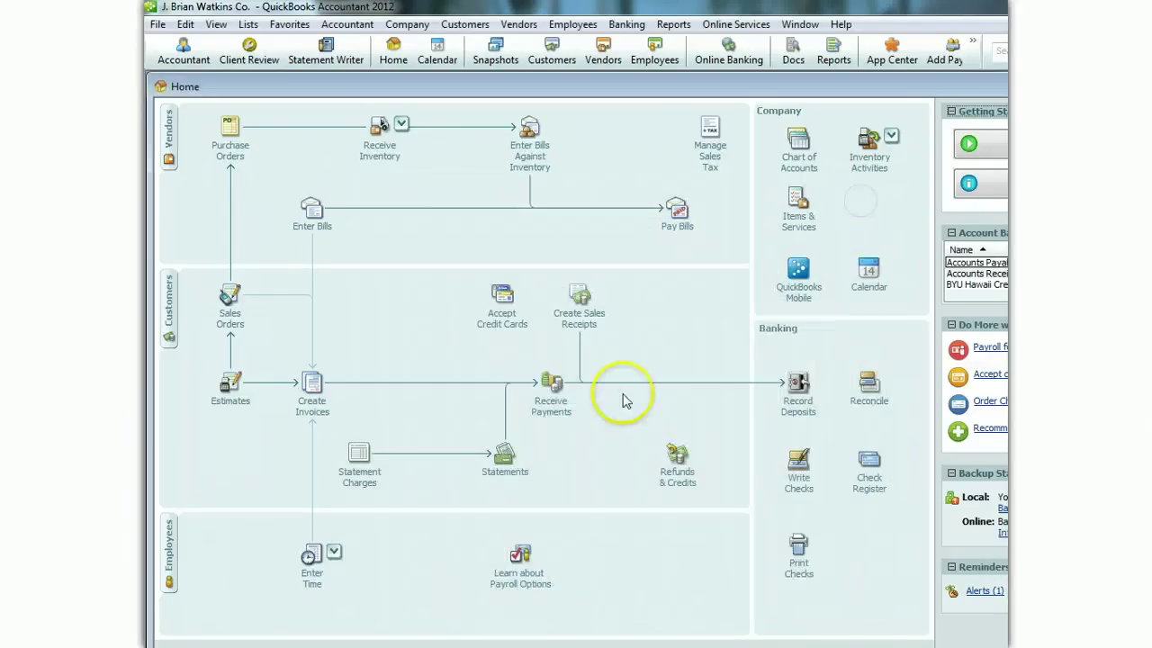
pyautogui.click(551, 403)
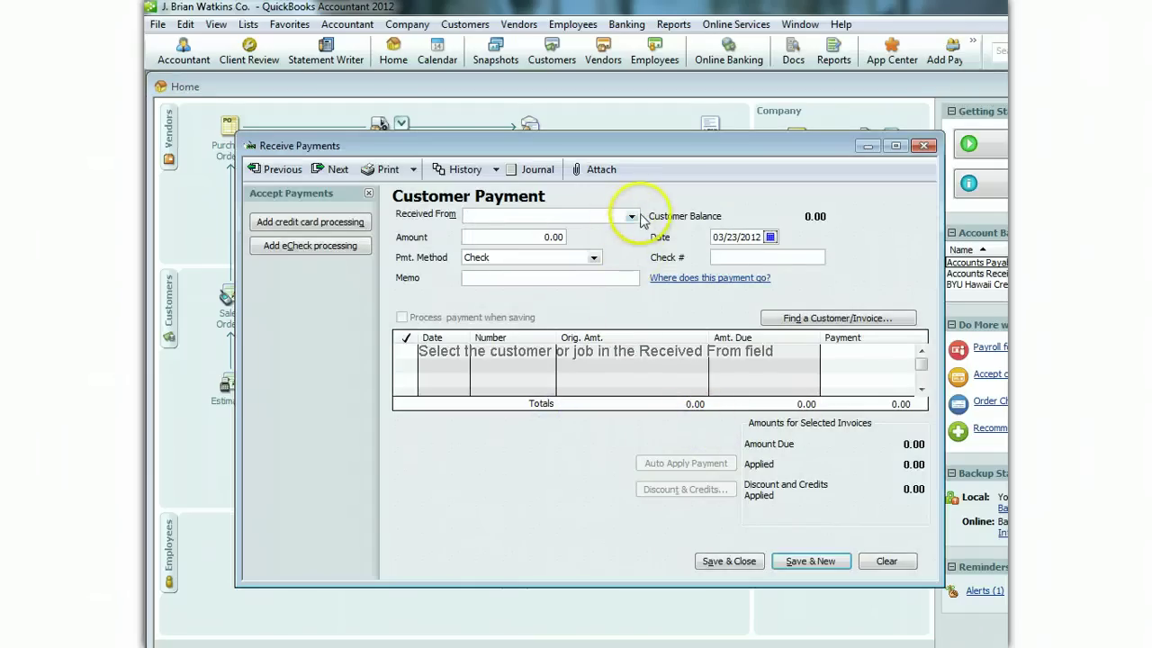
pyautogui.click(770, 237)
pyautogui.click(849, 256)
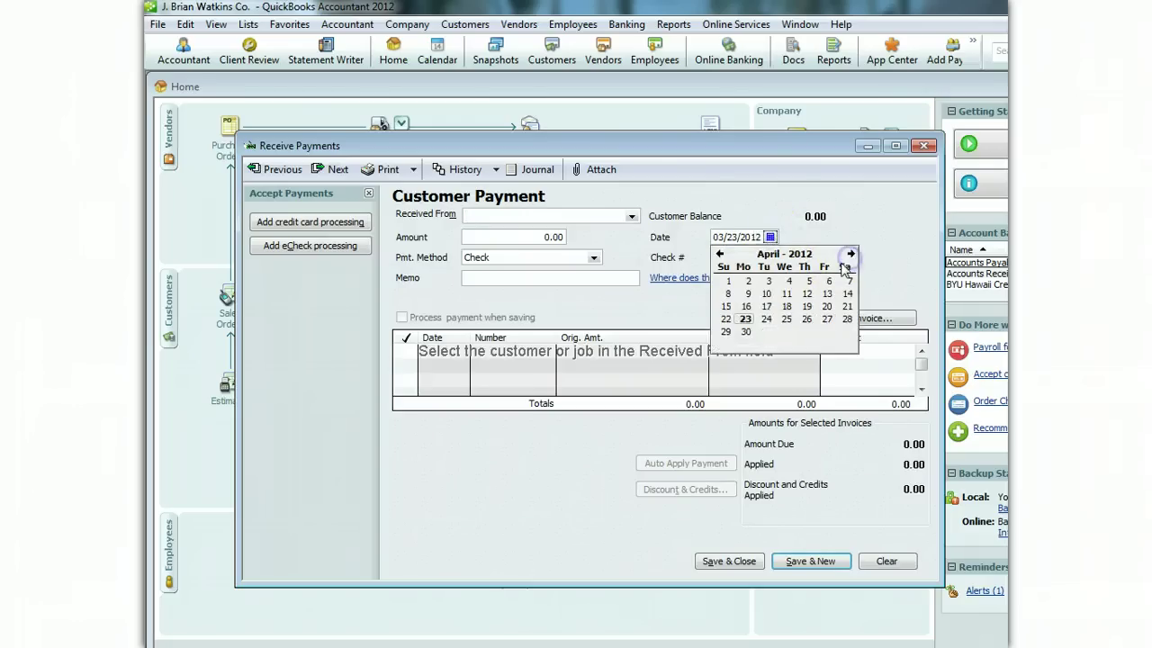
pyautogui.click(849, 255)
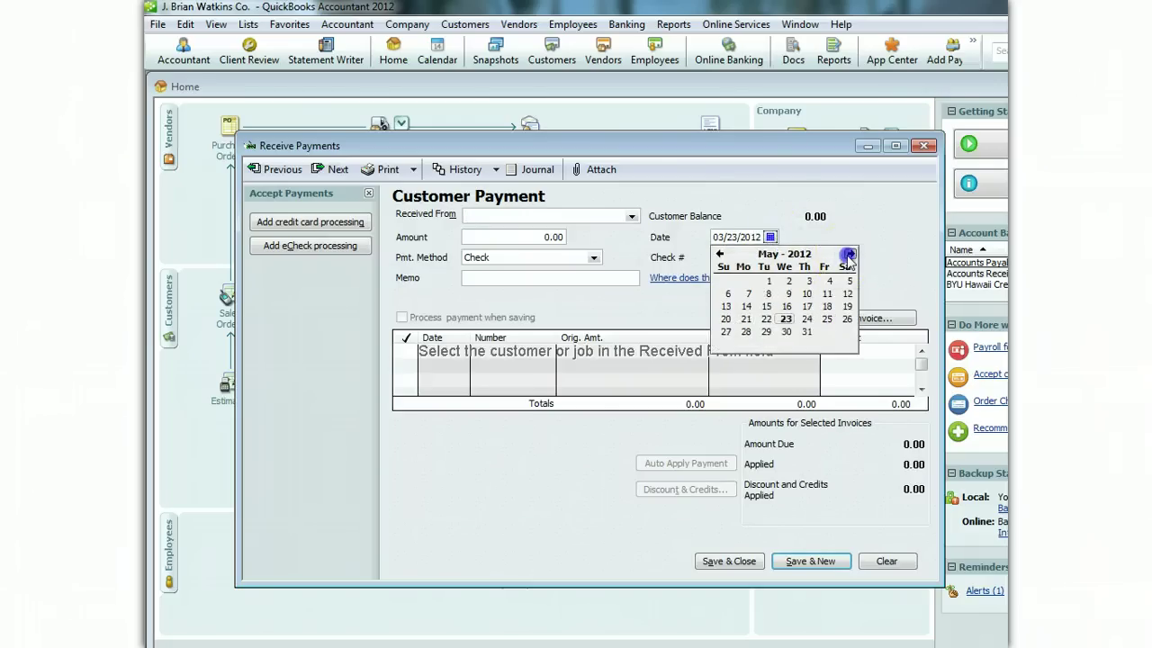
pyautogui.click(766, 307)
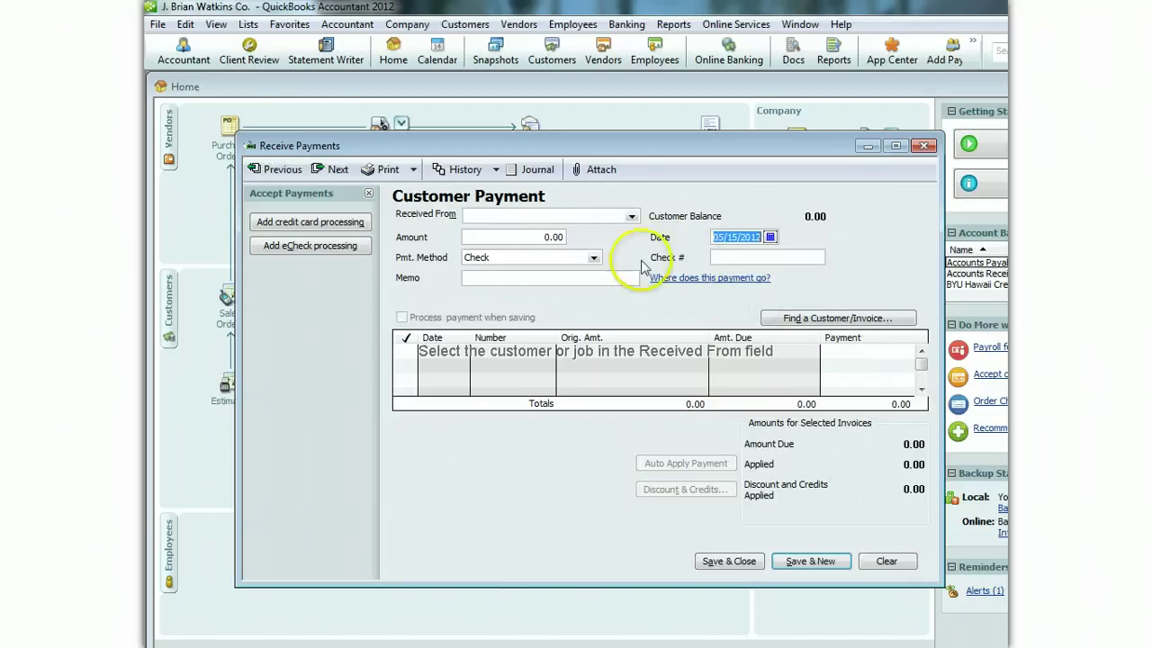
pyautogui.click(631, 217)
pyautogui.click(522, 274)
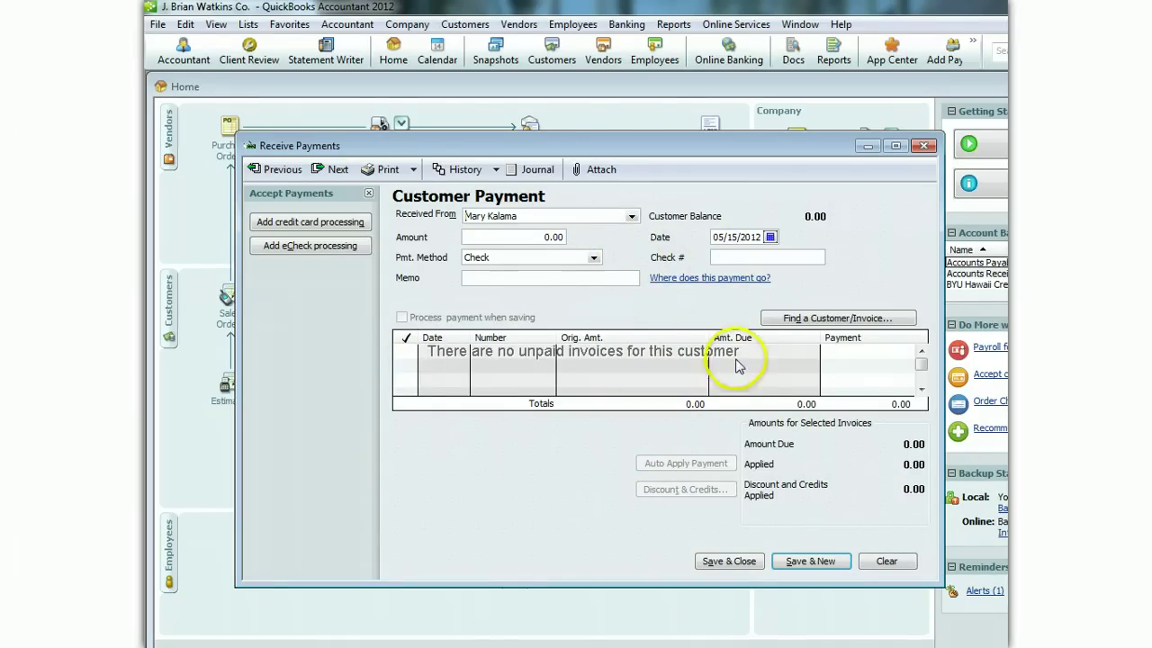
pyautogui.click(776, 317)
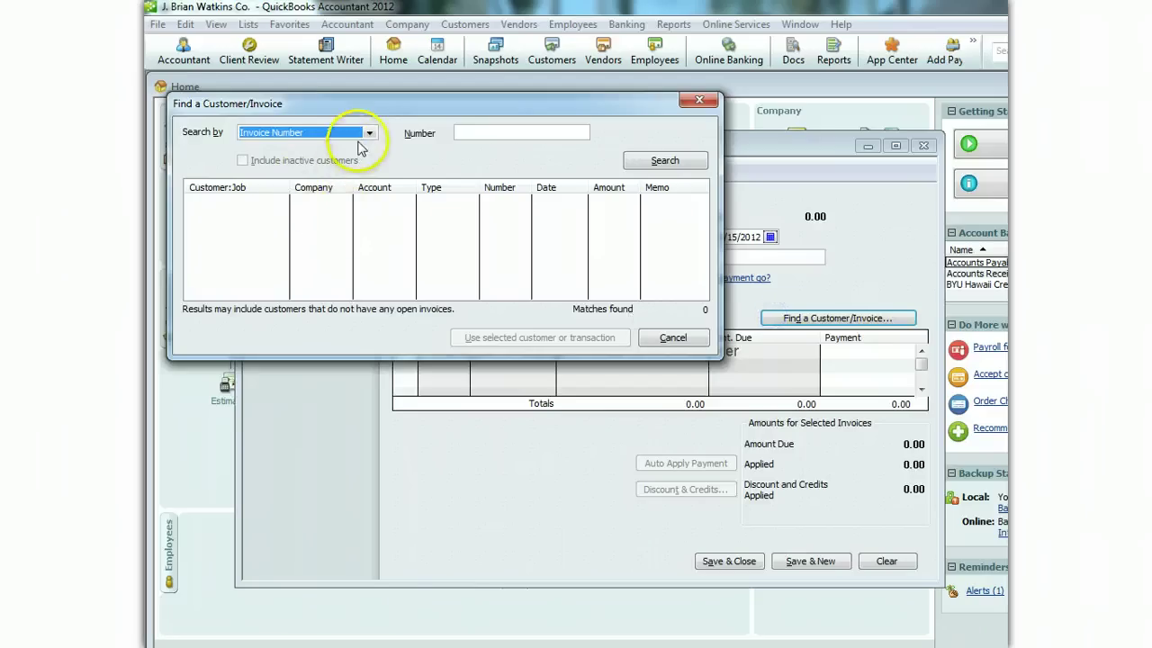
pyautogui.click(686, 339)
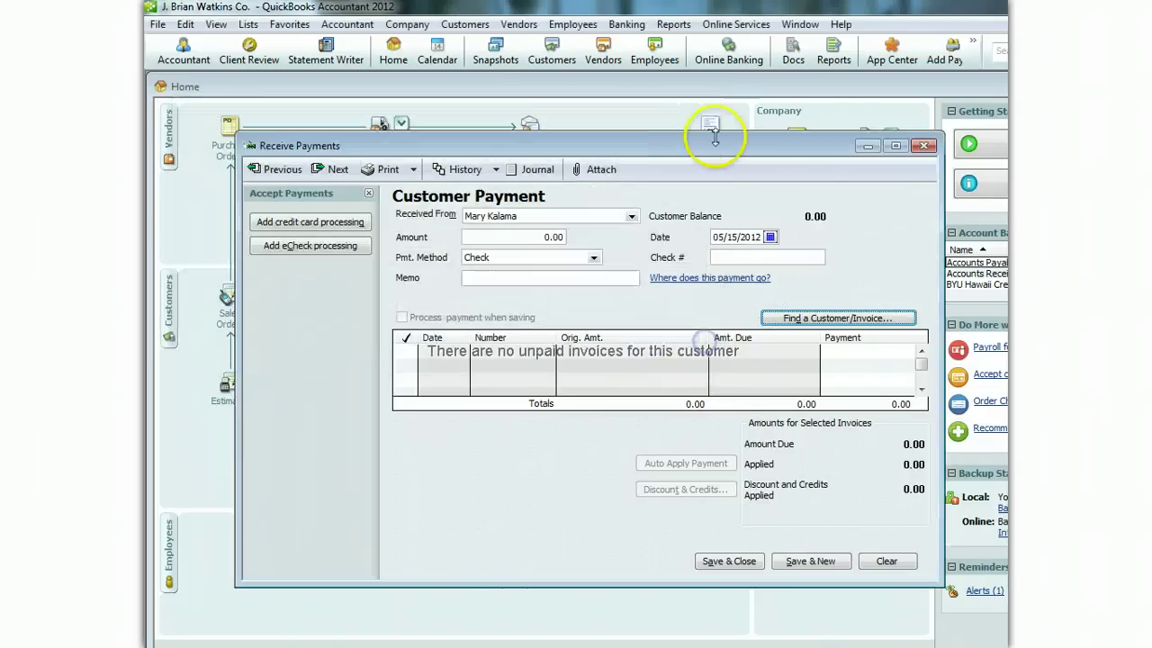
pyautogui.click(921, 147)
pyautogui.click(644, 453)
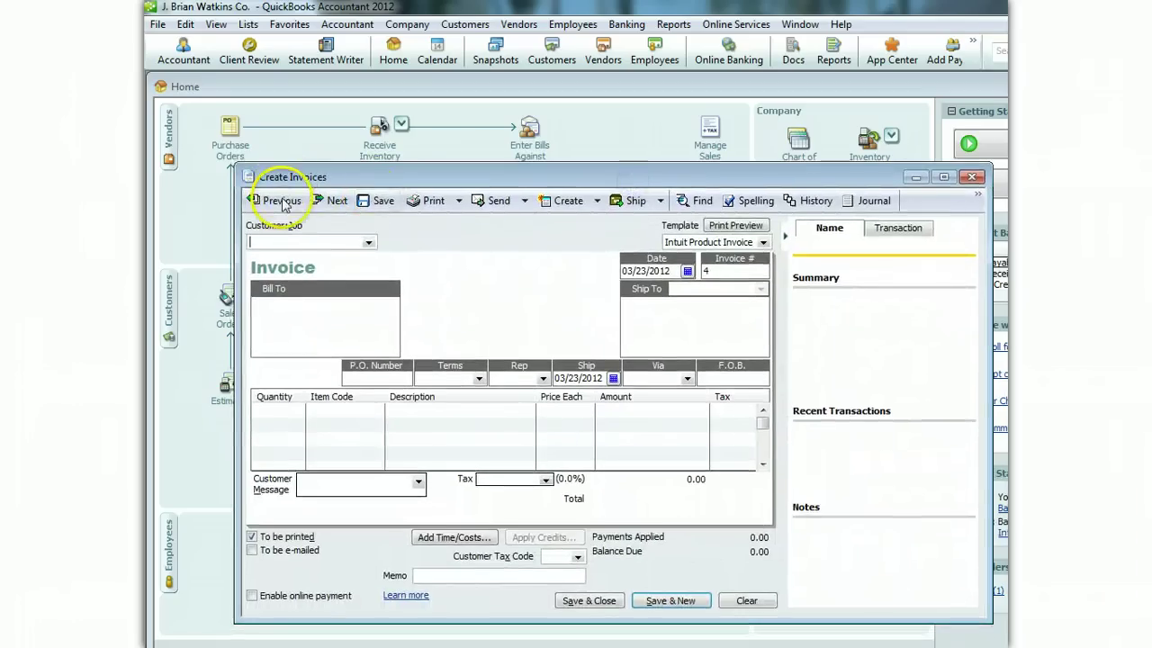
pyautogui.click(281, 201)
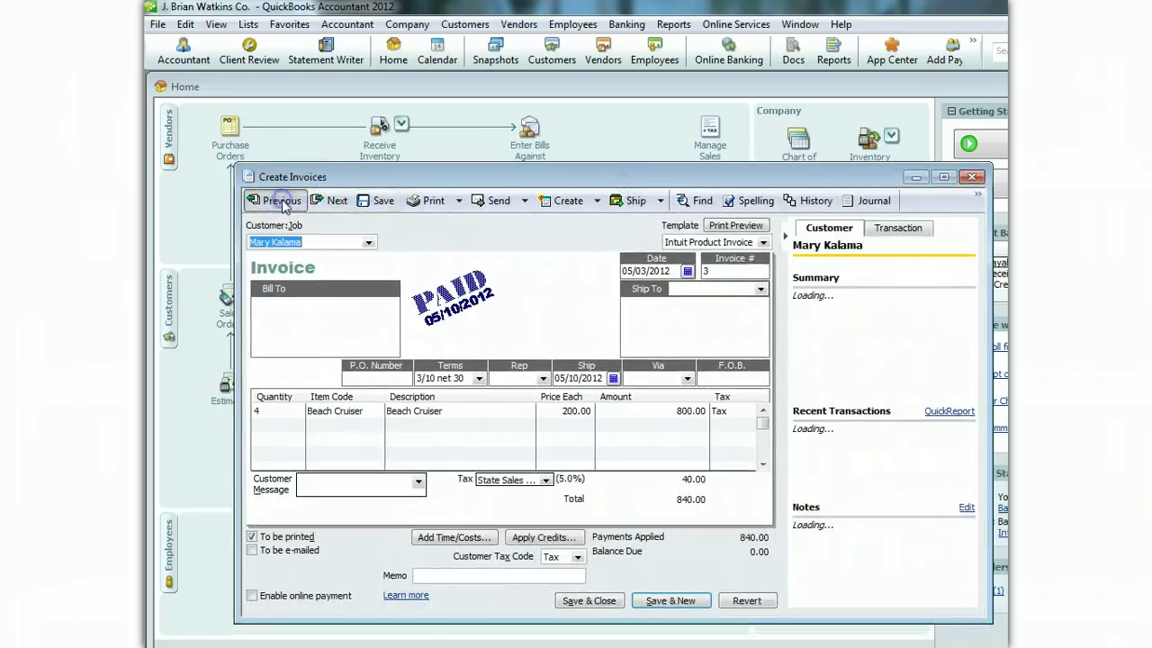
pyautogui.rightClick(550, 311)
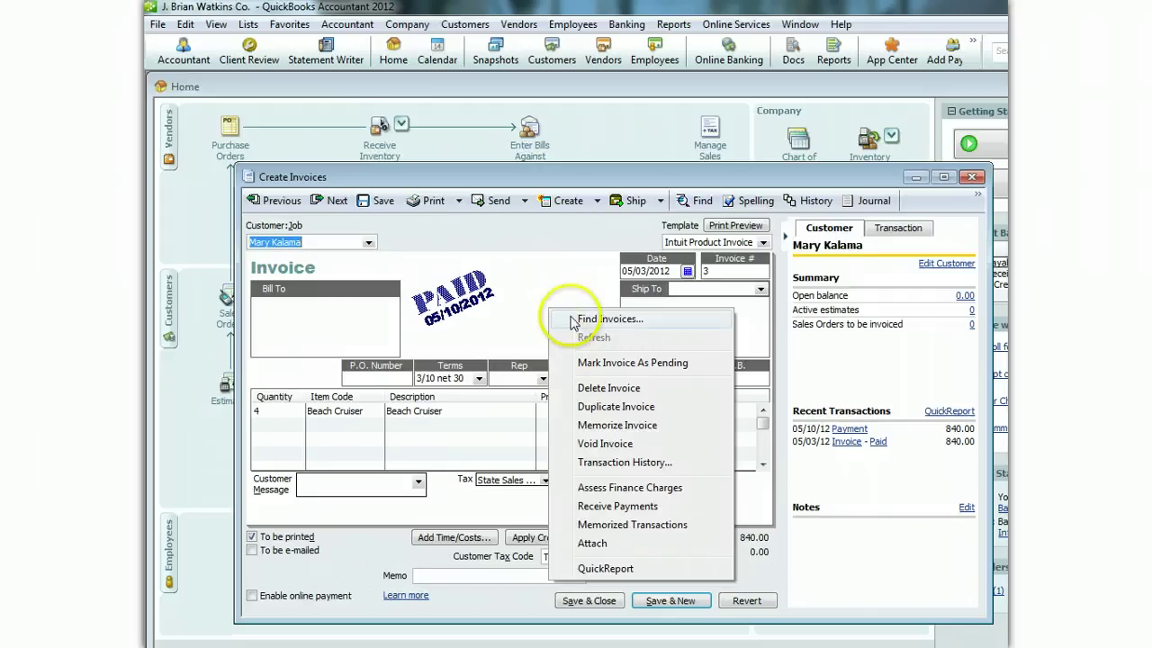
pyautogui.click(605, 443)
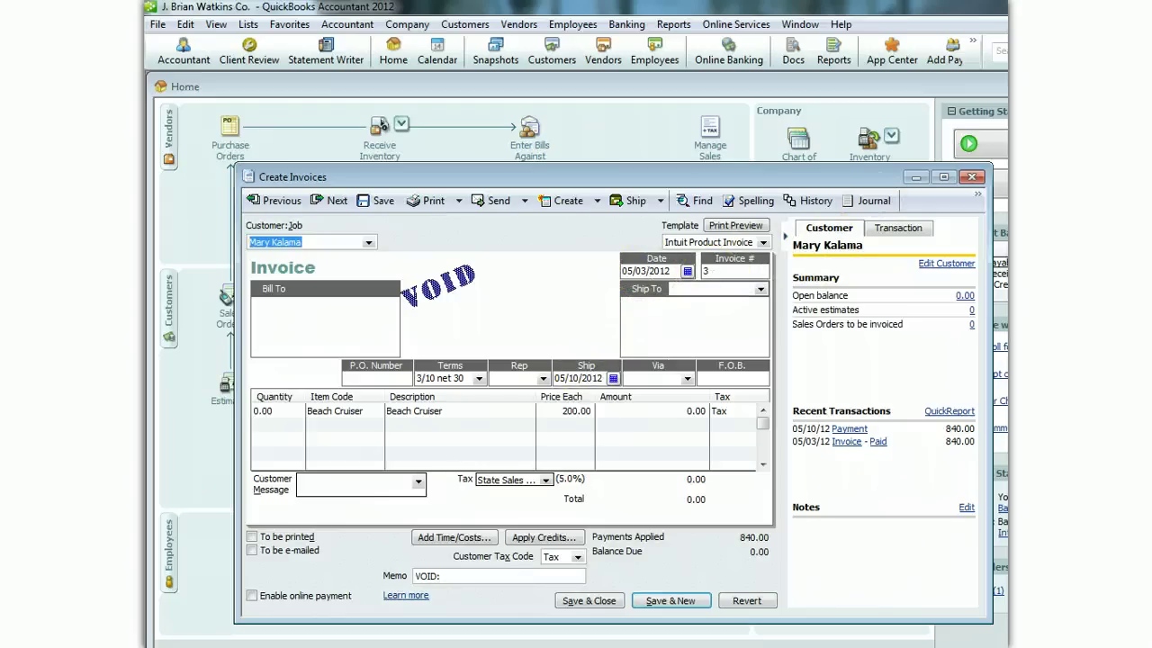
pyautogui.click(971, 177)
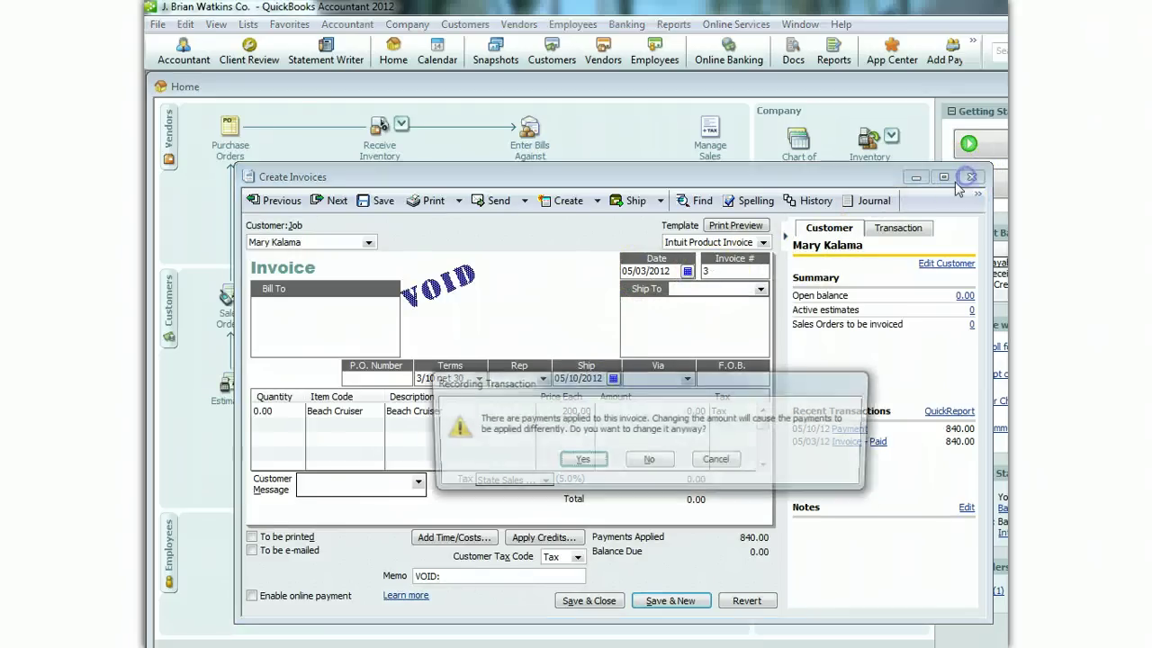
pyautogui.click(649, 461)
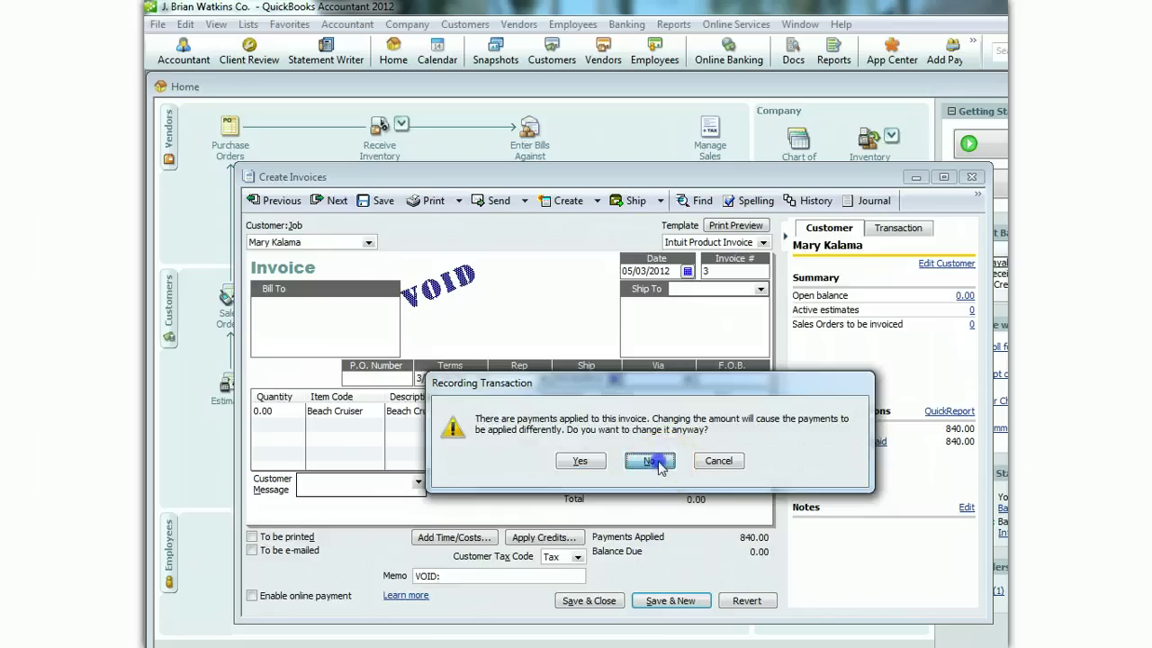
# - Start a new invoice for the customer dated 05/10/2012
pyautogui.click(327, 413)
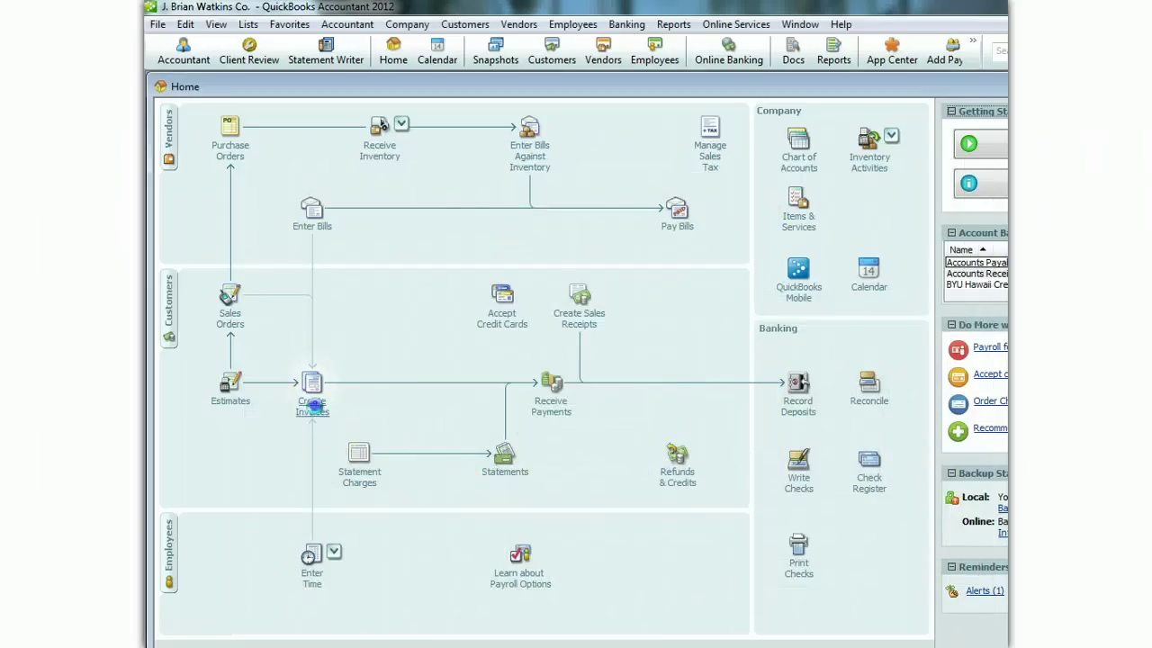
pyautogui.click(368, 242)
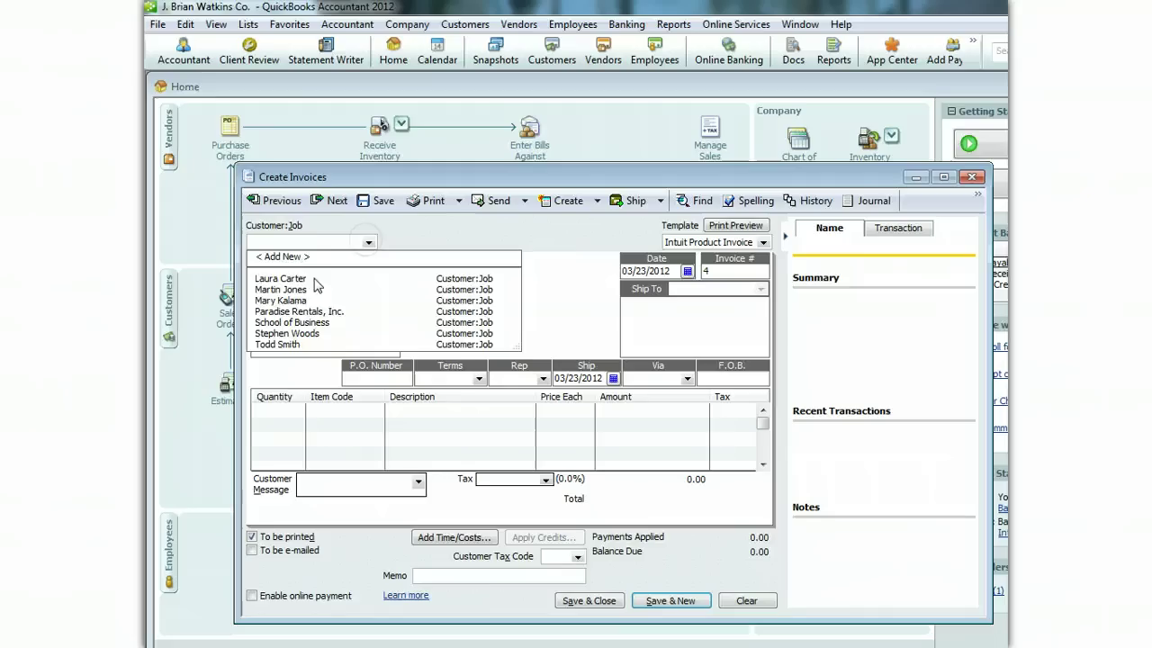
pyautogui.click(282, 300)
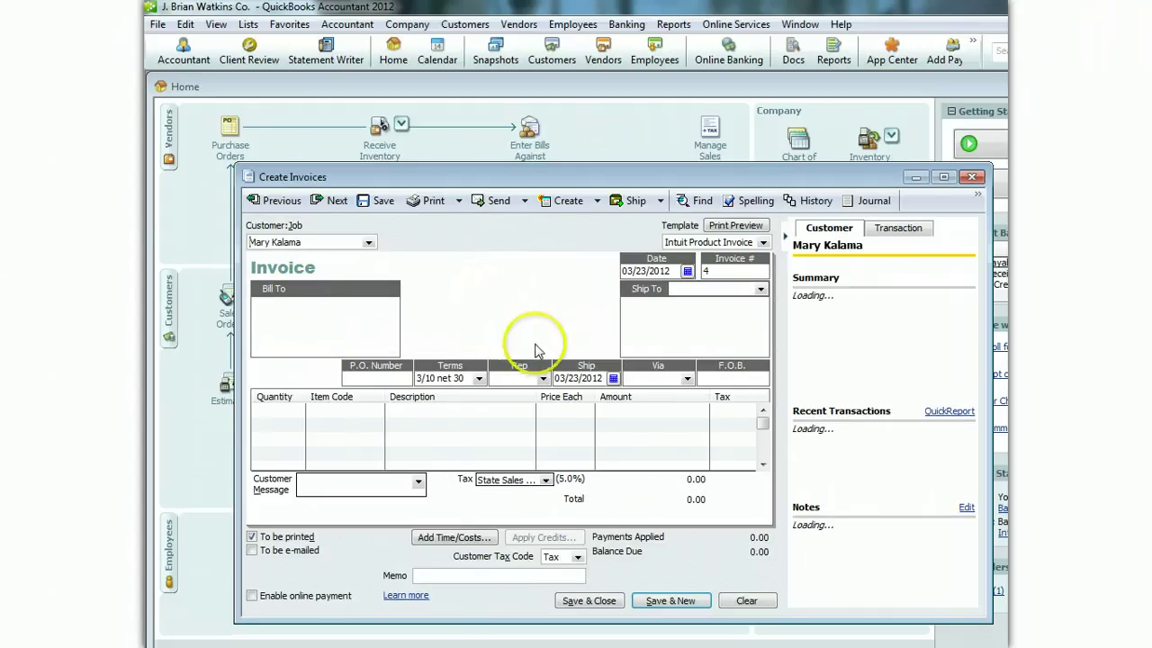
pyautogui.click(688, 271)
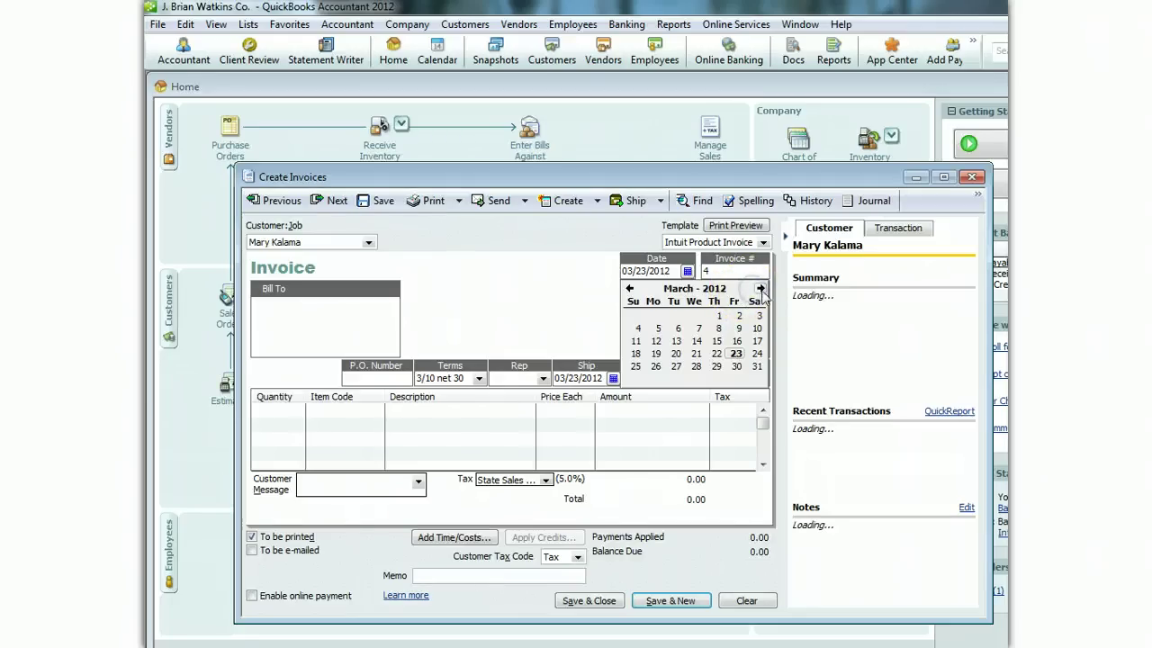
pyautogui.click(760, 288)
pyautogui.click(760, 288)
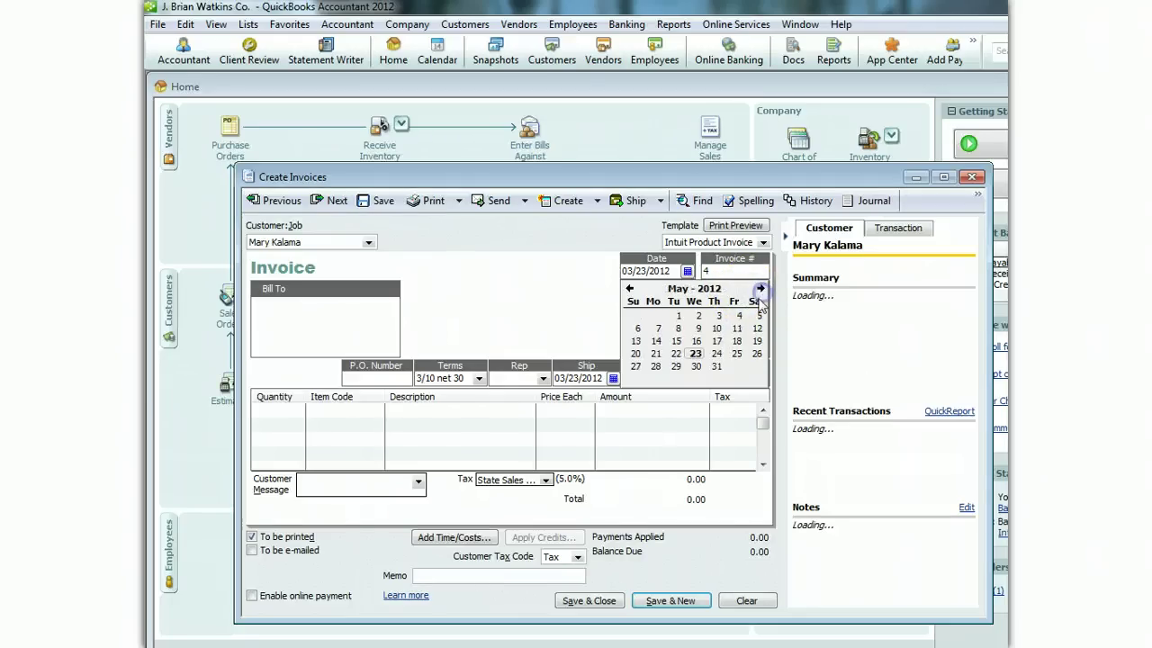
pyautogui.click(720, 336)
# - Bill 4 Beach Cruisers totalling 840.00 and save the invoice despite the future-date warning
pyautogui.click(275, 414)
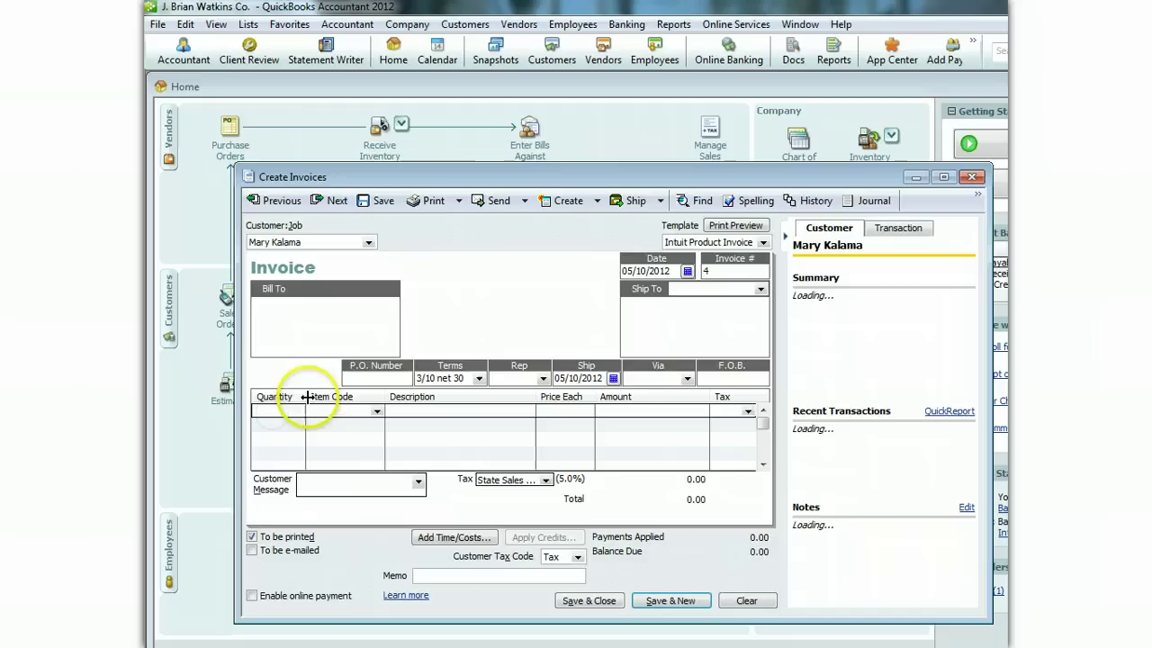
pyautogui.write('4')
pyautogui.click(376, 412)
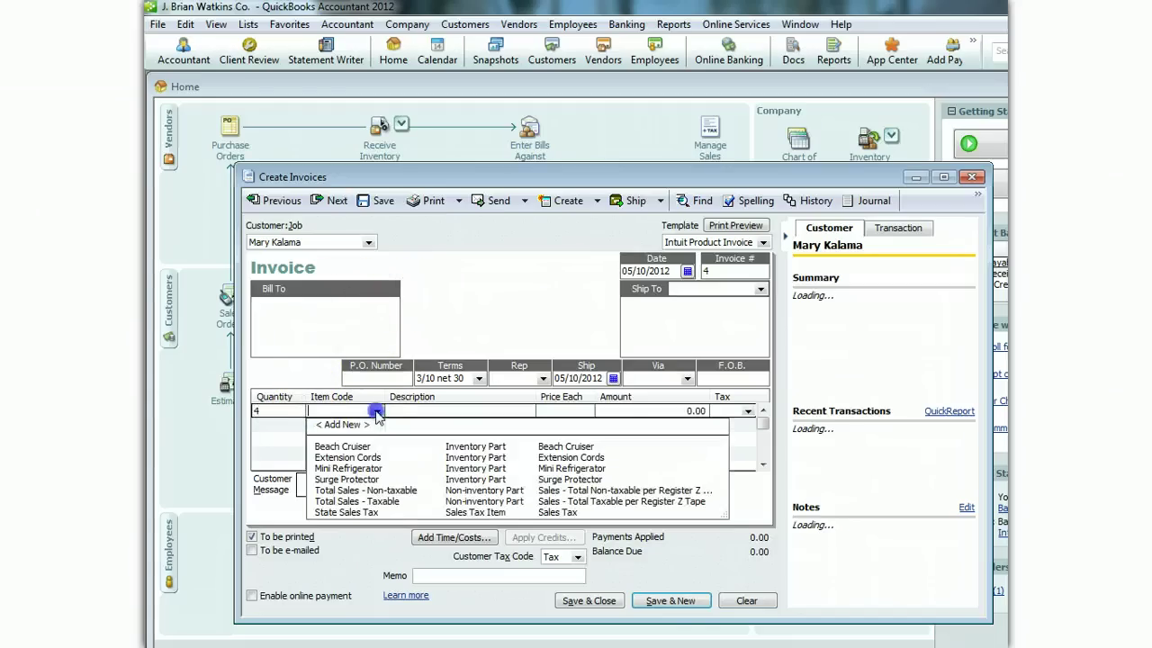
pyautogui.click(360, 447)
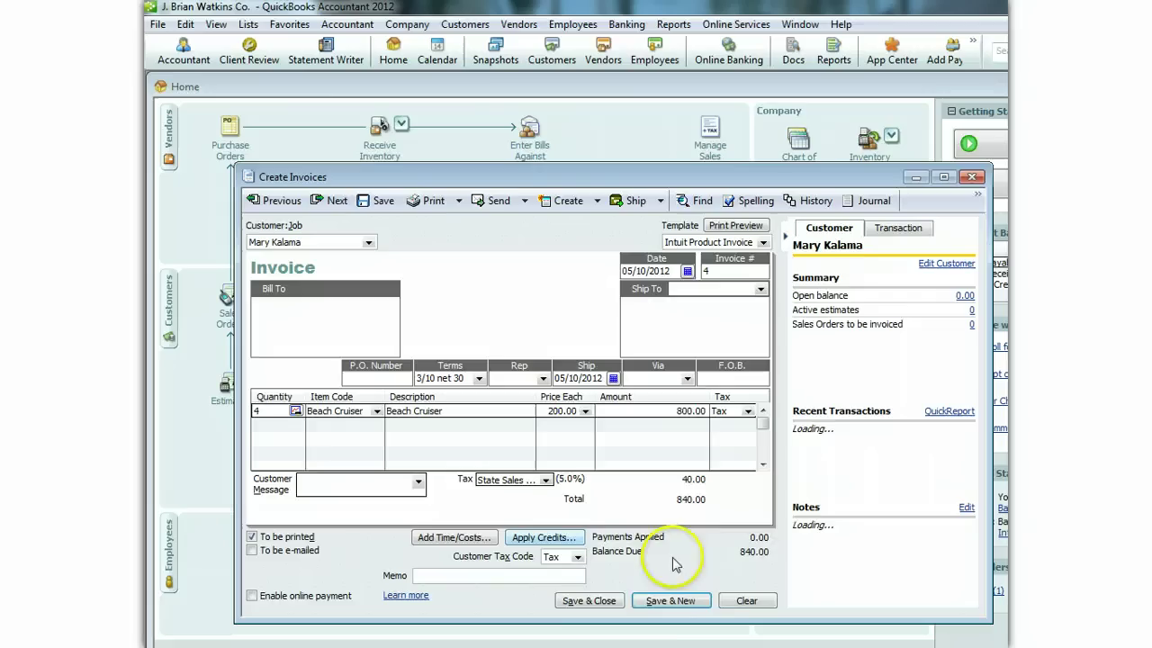
pyautogui.click(585, 602)
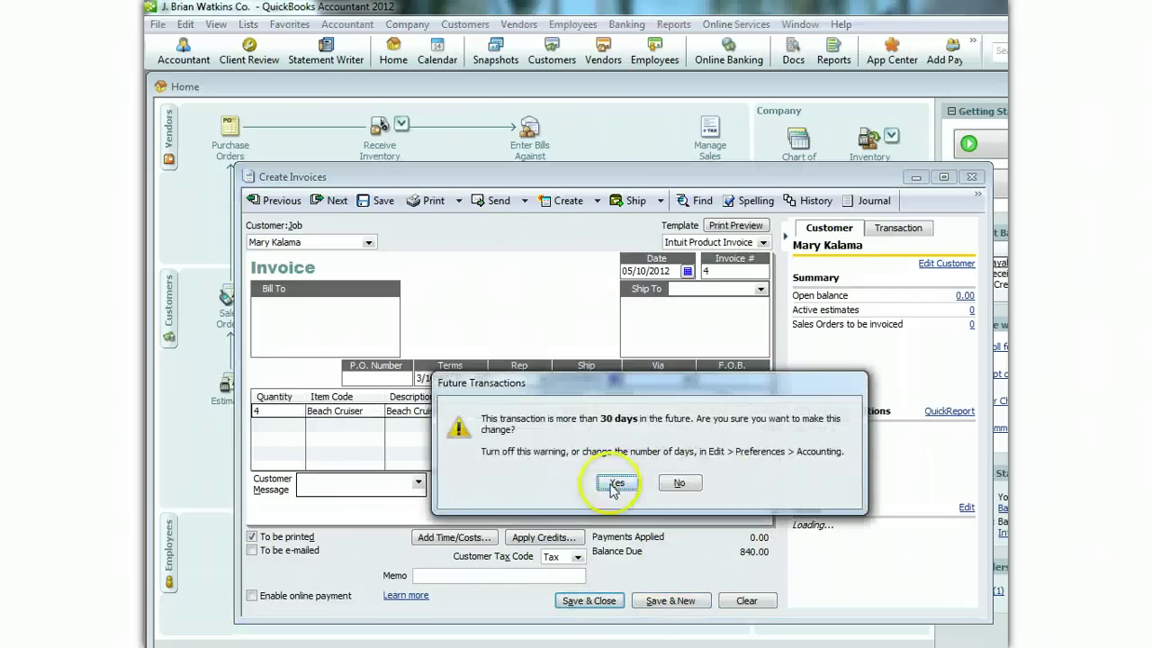
pyautogui.click(618, 481)
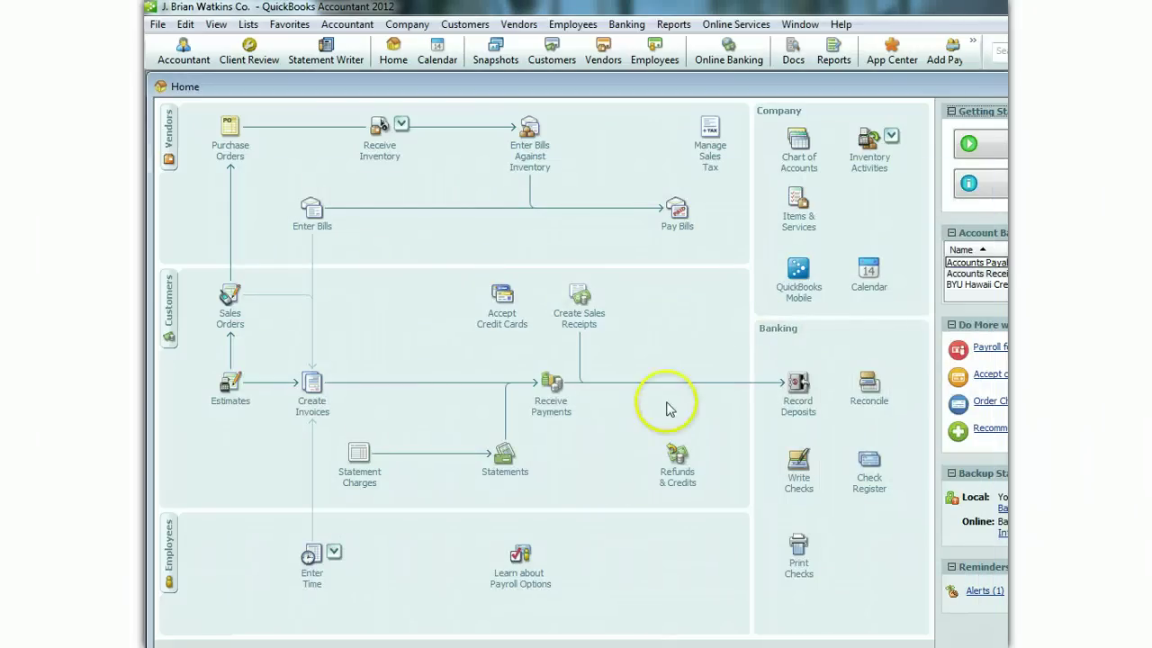
# - Record the customer's 05/15/2012 payment against invoice 4, declining automatic calculation
pyautogui.click(553, 410)
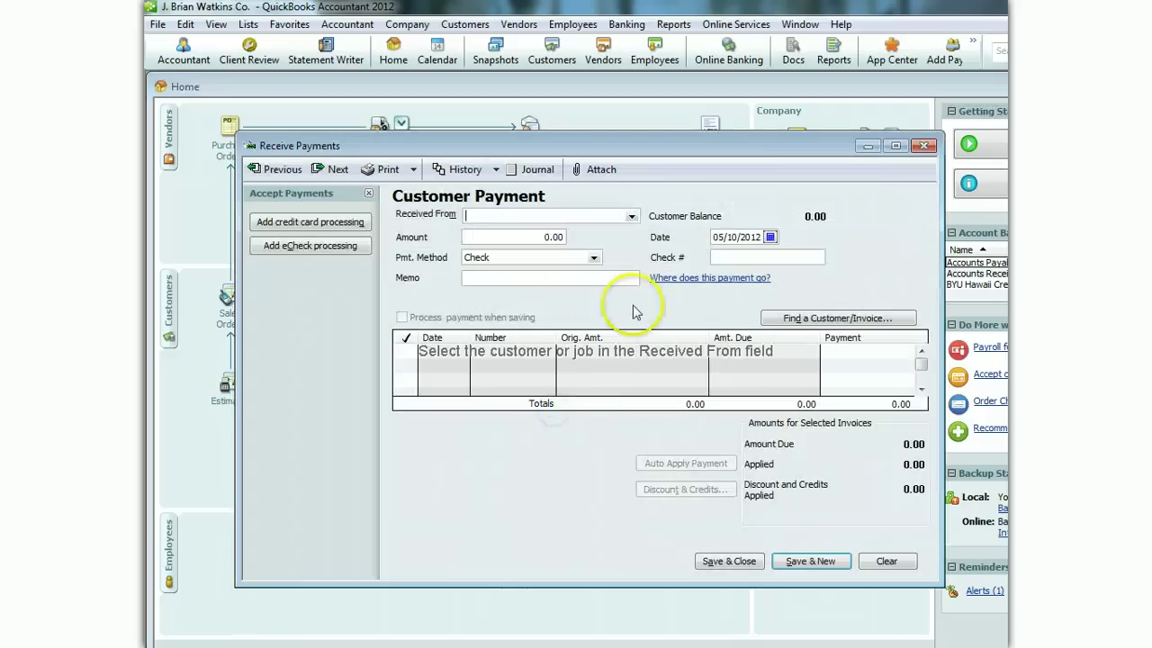
pyautogui.click(632, 218)
pyautogui.click(518, 272)
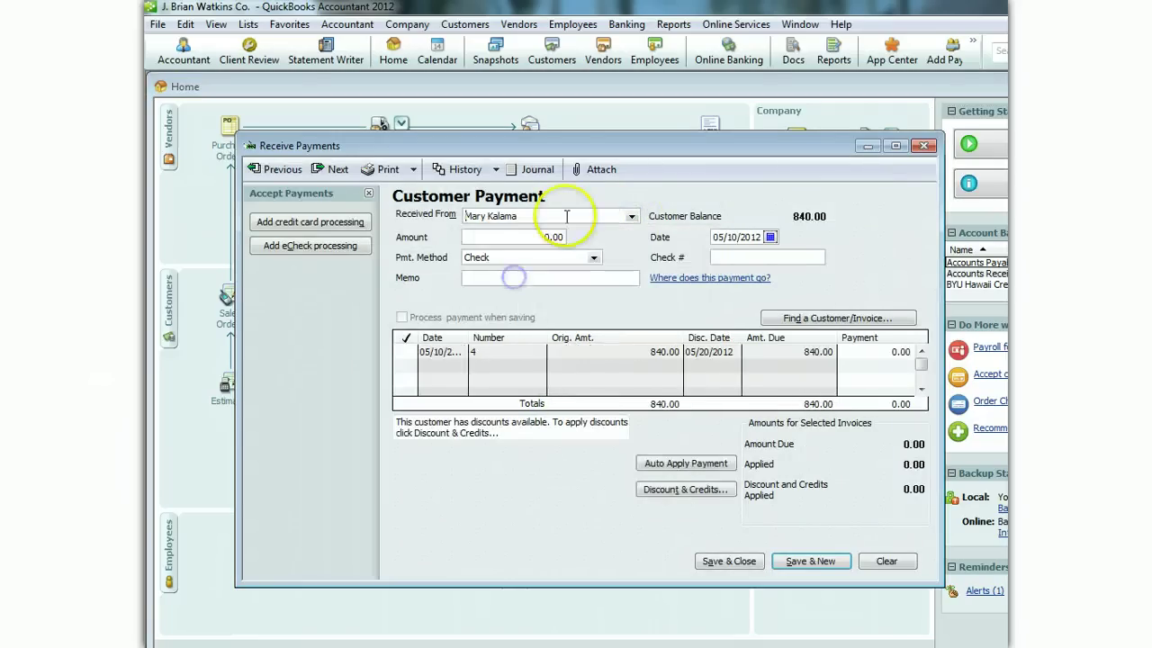
pyautogui.click(770, 238)
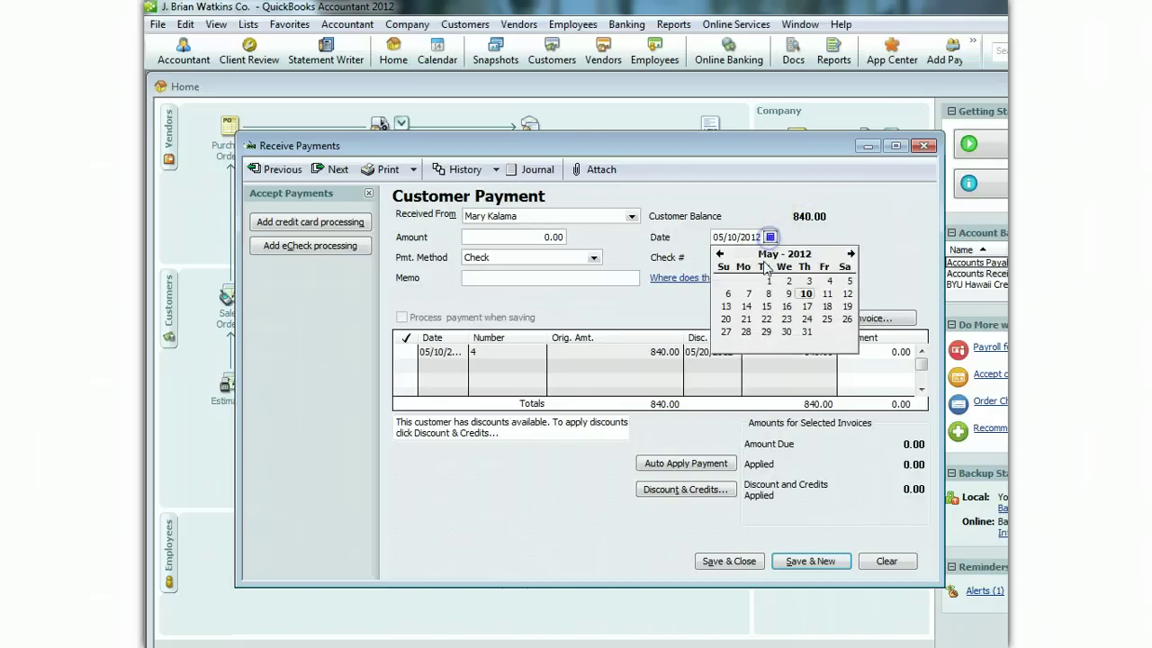
pyautogui.click(766, 306)
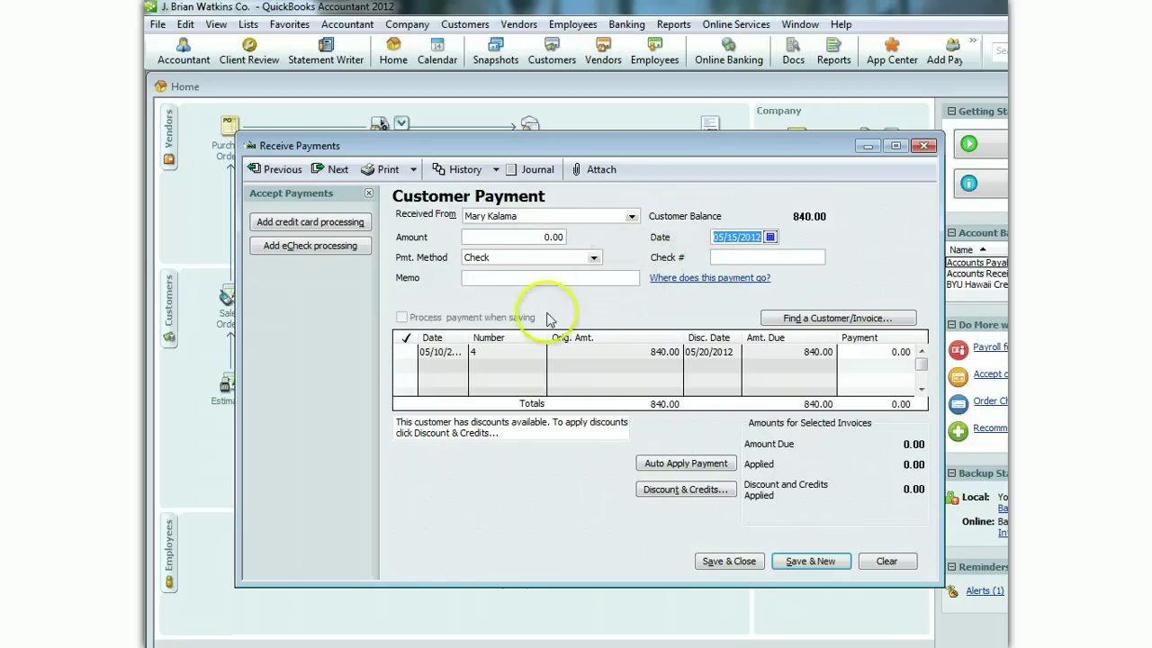
pyautogui.click(409, 351)
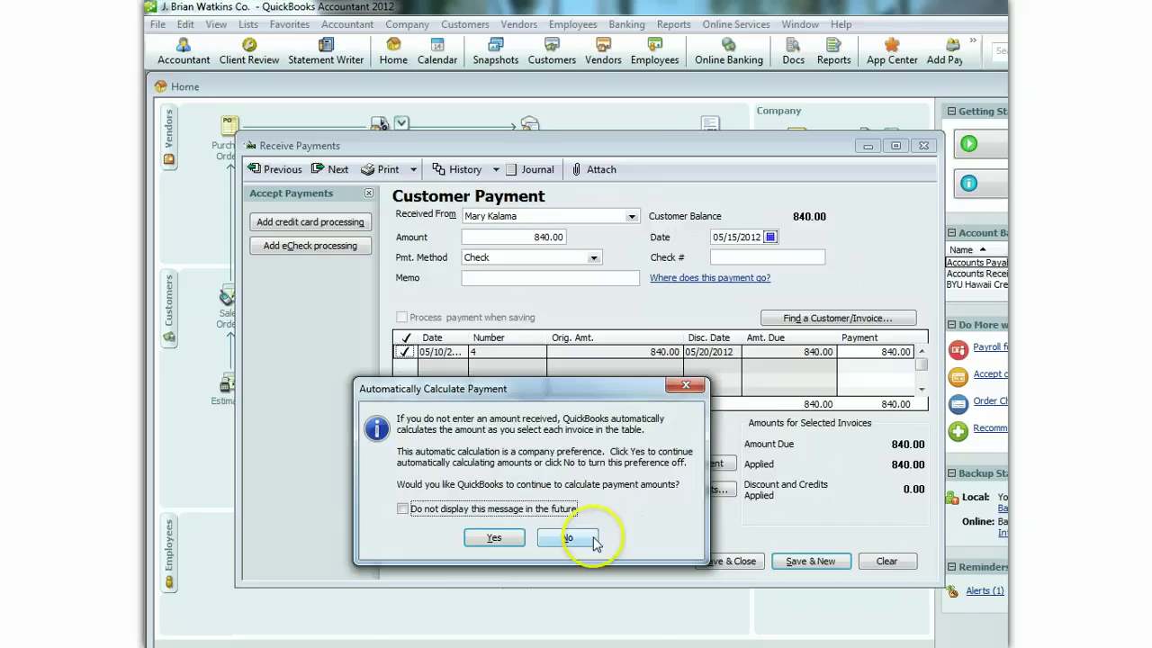
pyautogui.click(567, 537)
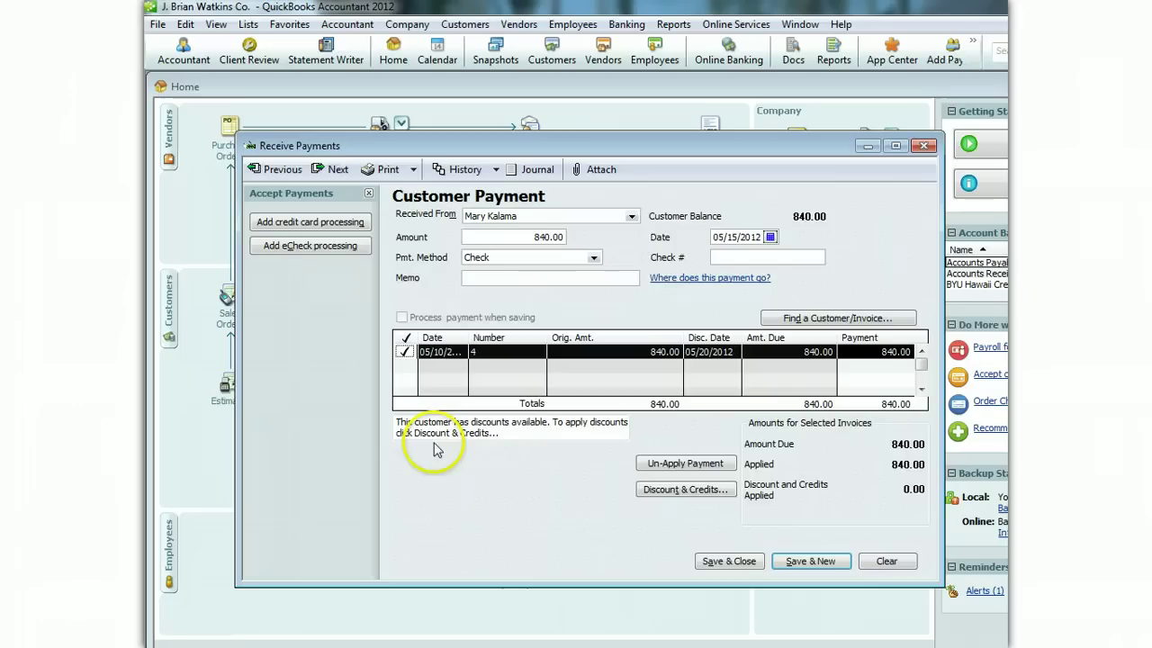
# - Apply the 25.20 discount to invoice 4 and save the 814.80 payment
pyautogui.click(666, 489)
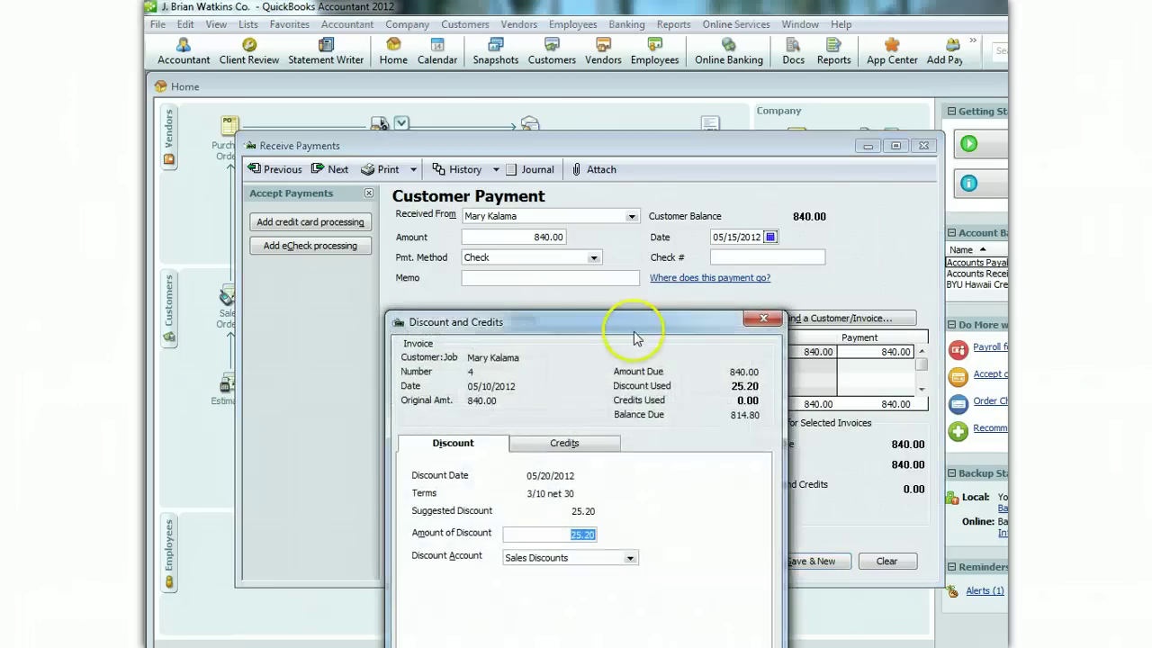
pyautogui.moveTo(635, 337); pyautogui.dragTo(663, 179)
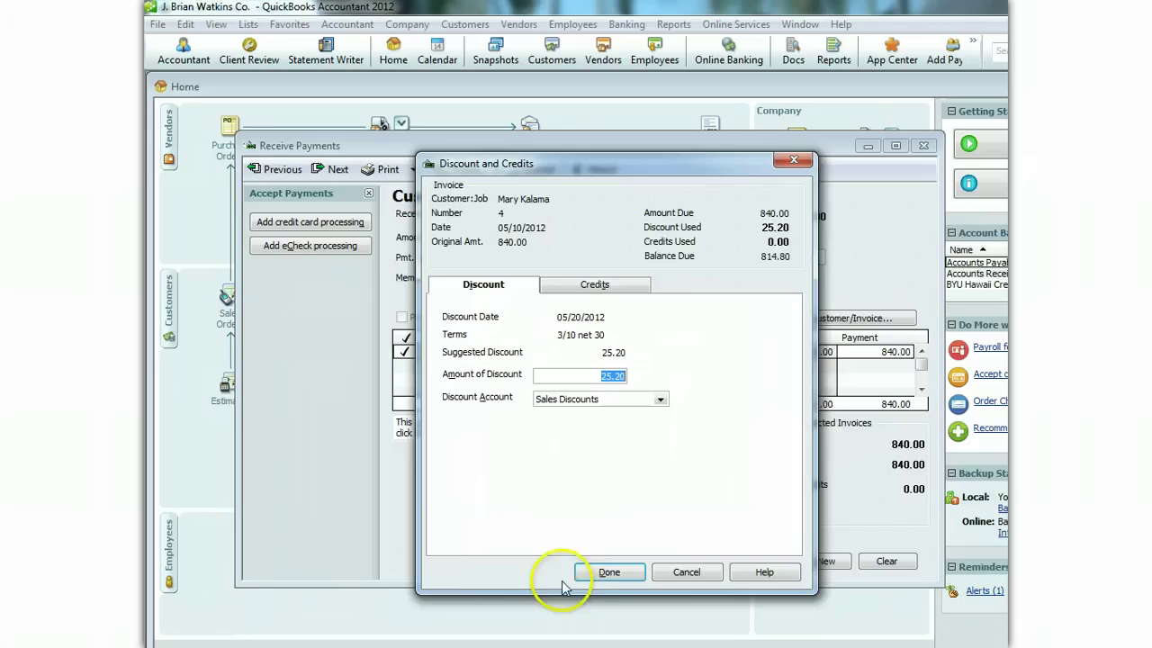
pyautogui.click(609, 581)
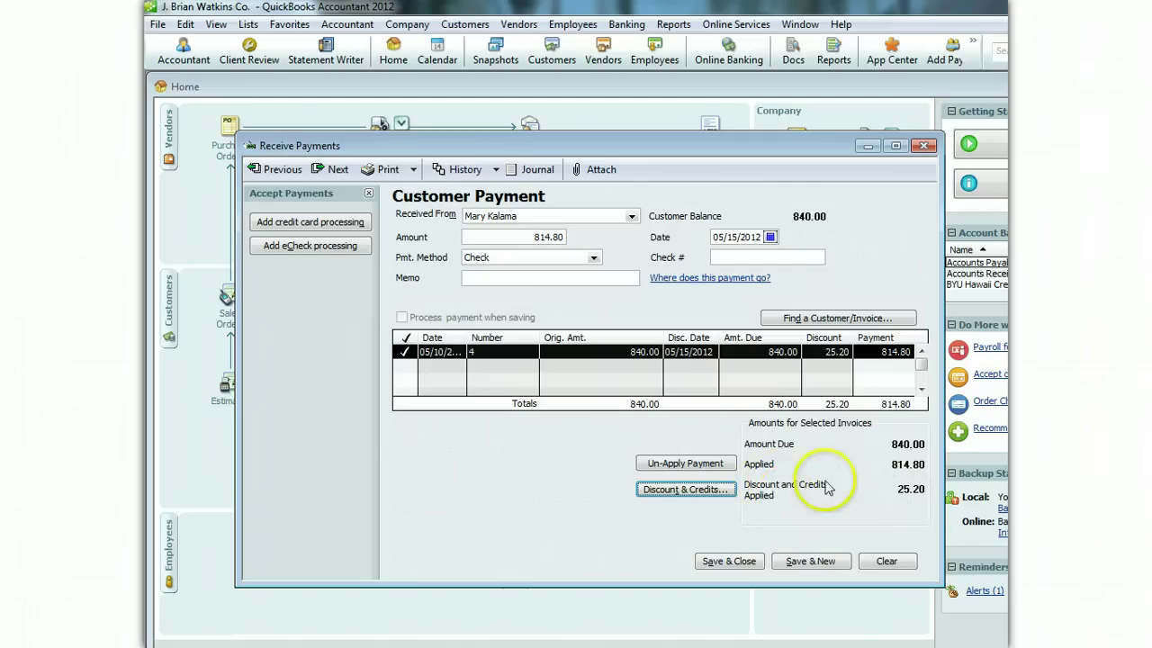
pyautogui.click(747, 563)
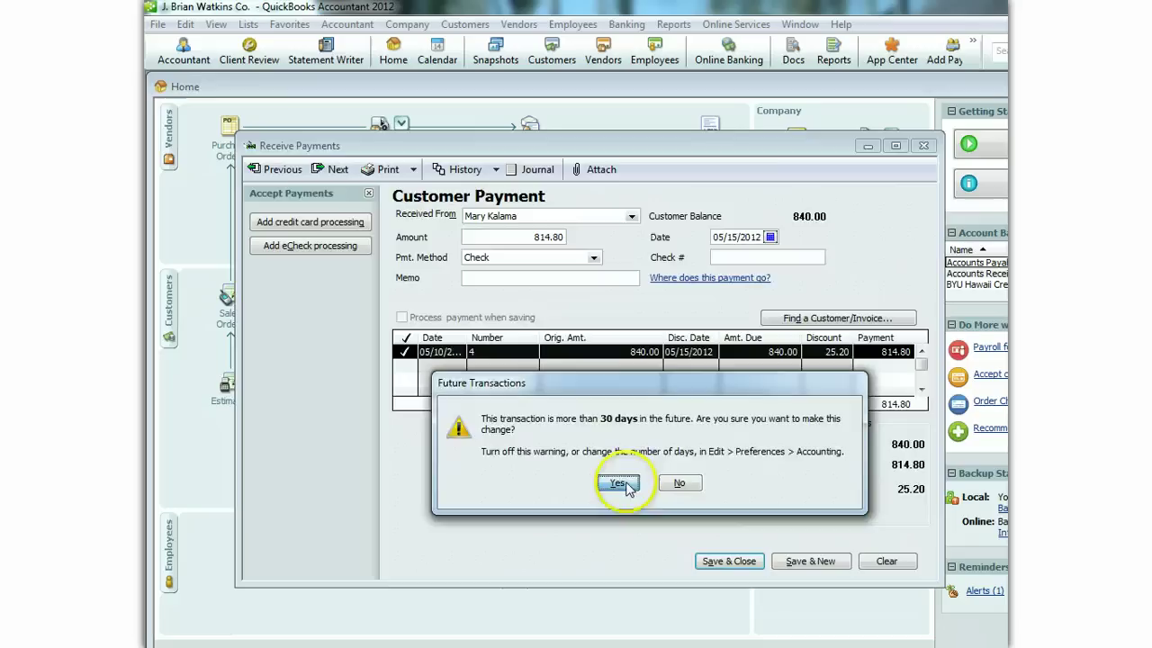
pyautogui.click(623, 483)
# - Deposit the 814.80 payment dated 05/15/2012 and save the deposit
pyautogui.click(799, 405)
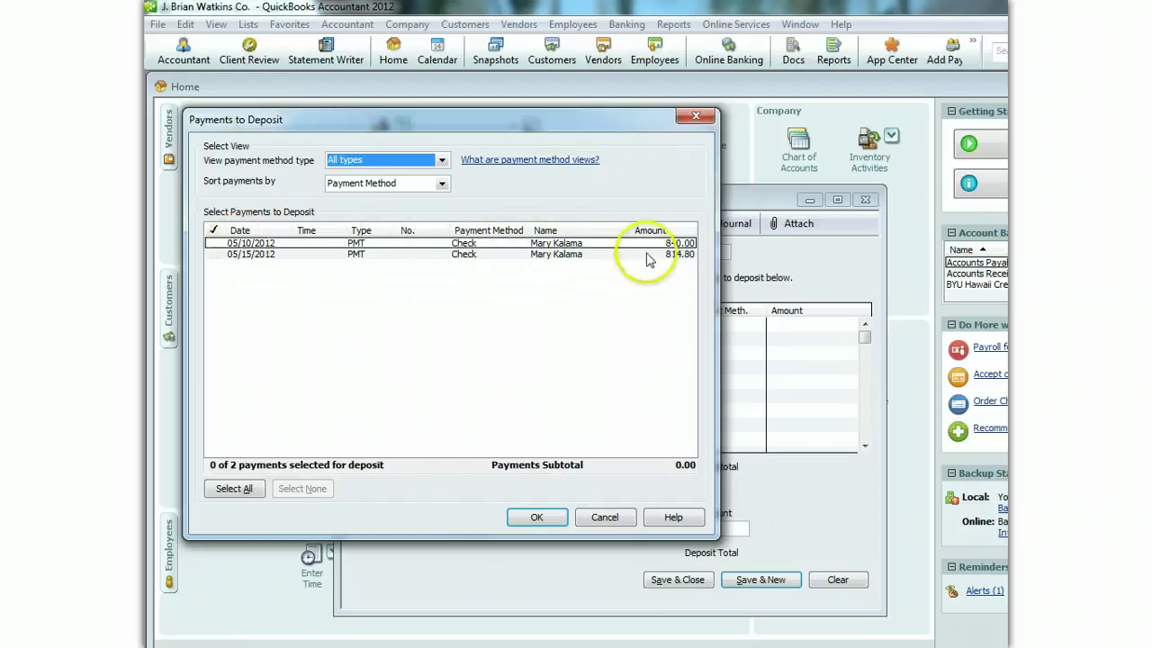
pyautogui.click(214, 255)
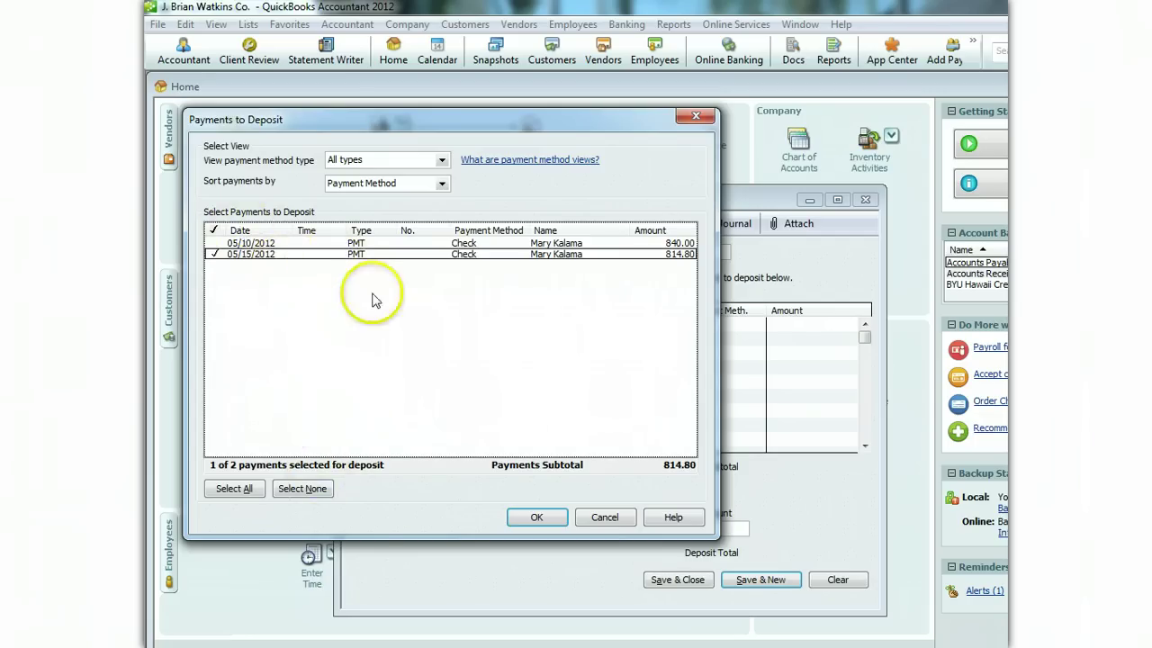
pyautogui.click(536, 518)
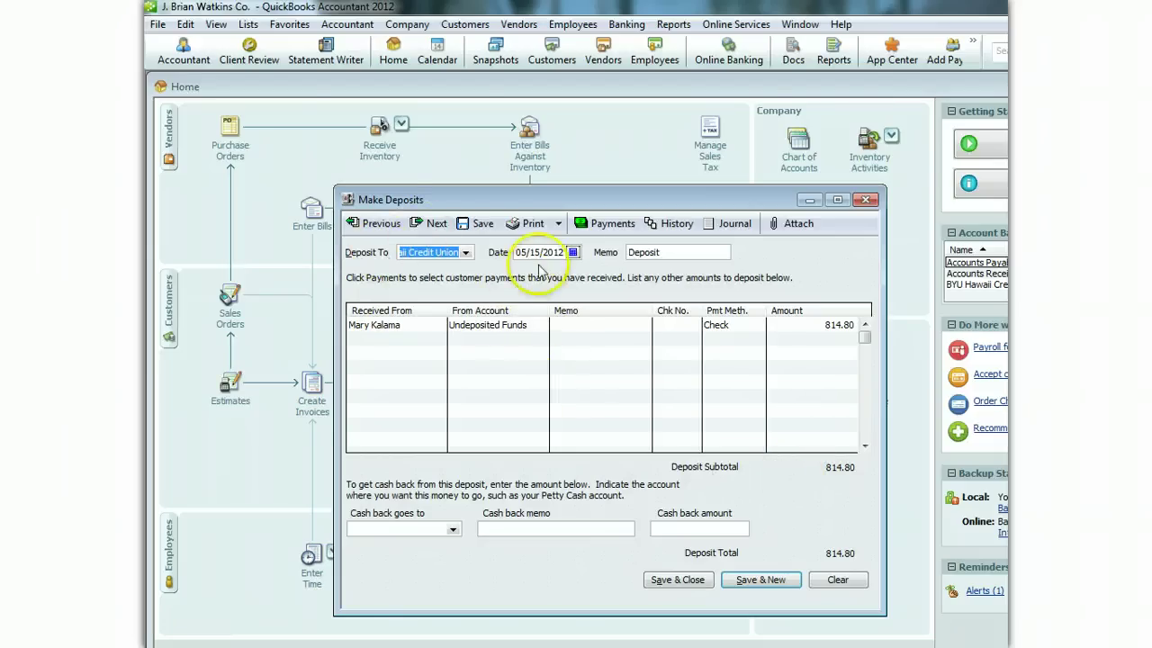
pyautogui.click(680, 579)
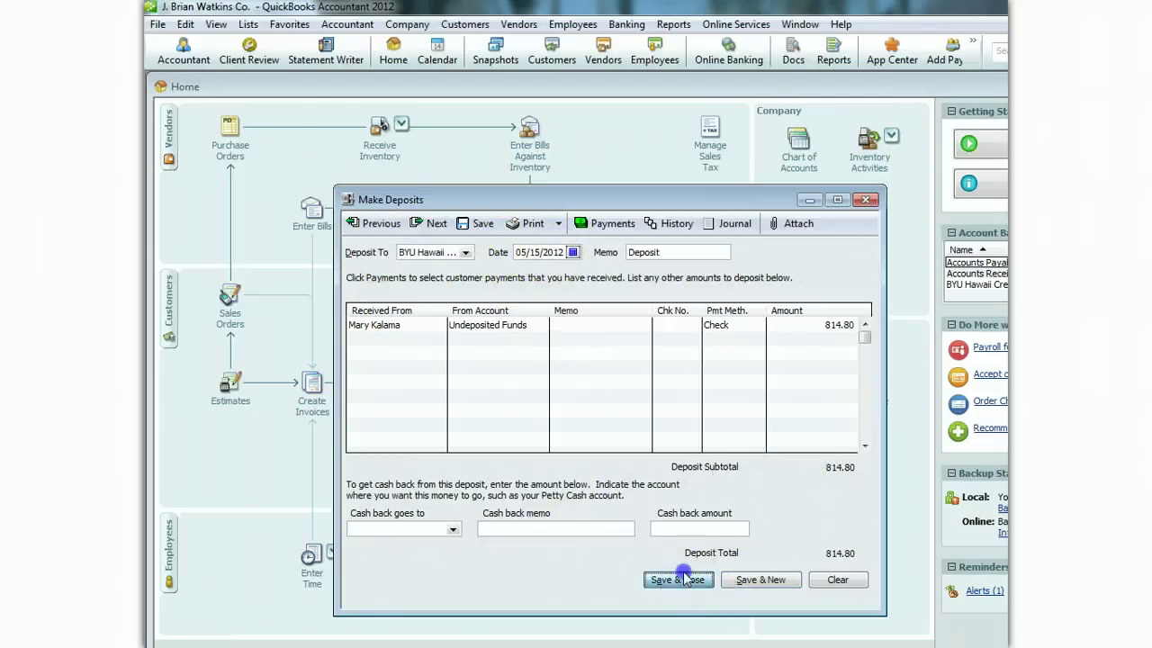
pyautogui.click(619, 483)
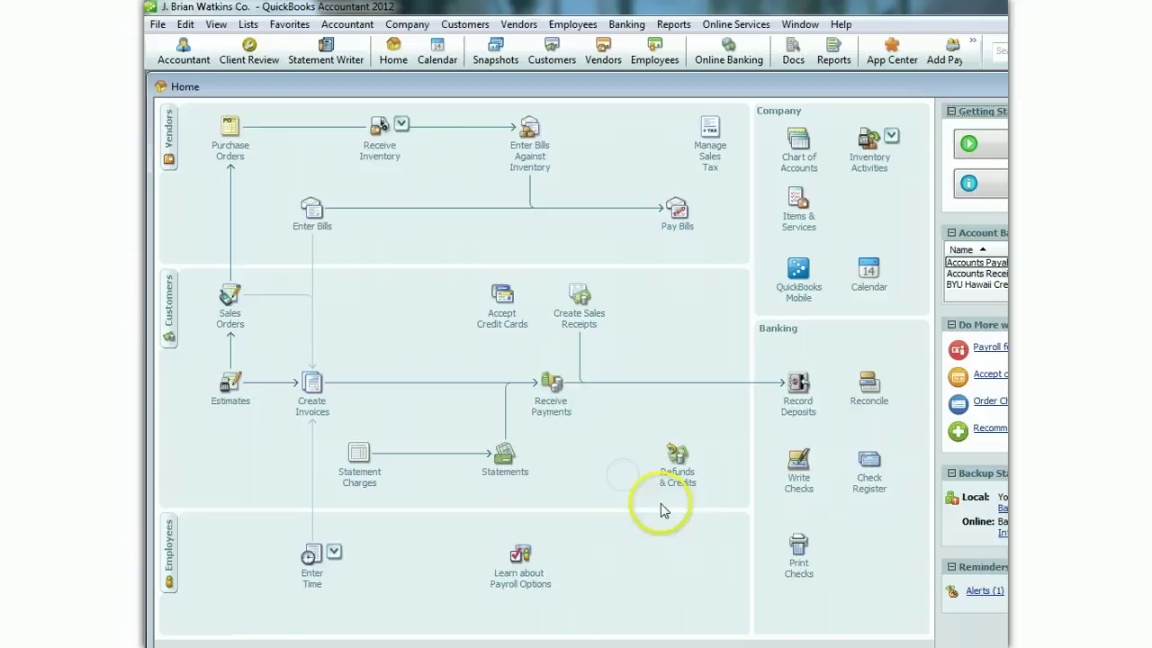
pyautogui.click(798, 410)
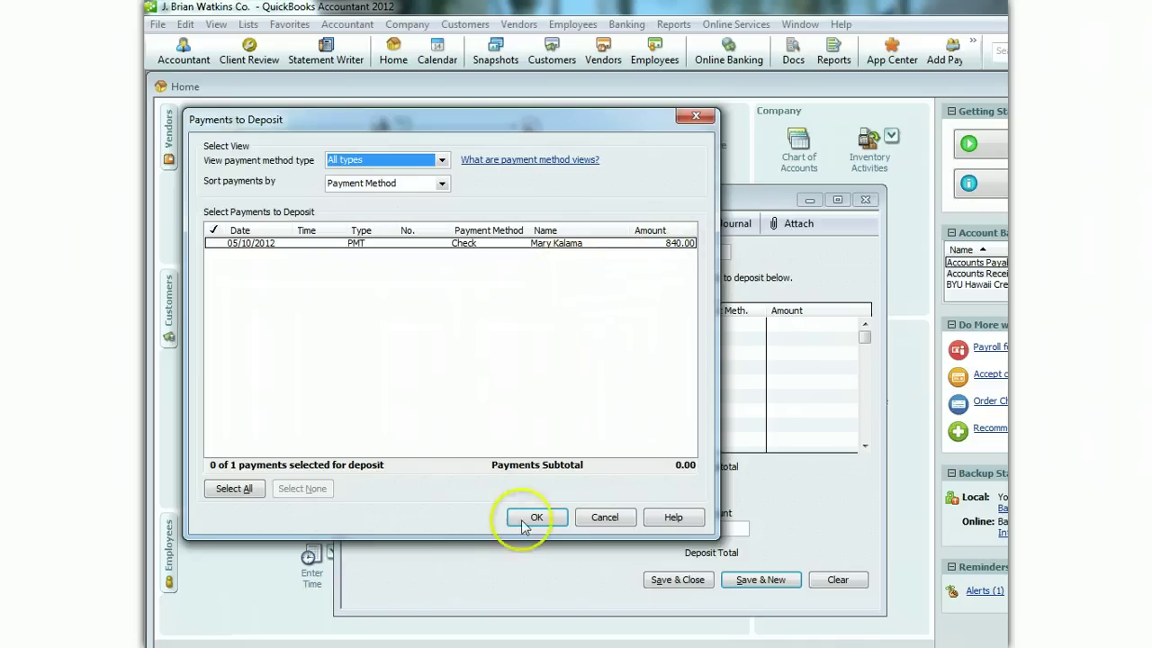
pyautogui.click(605, 519)
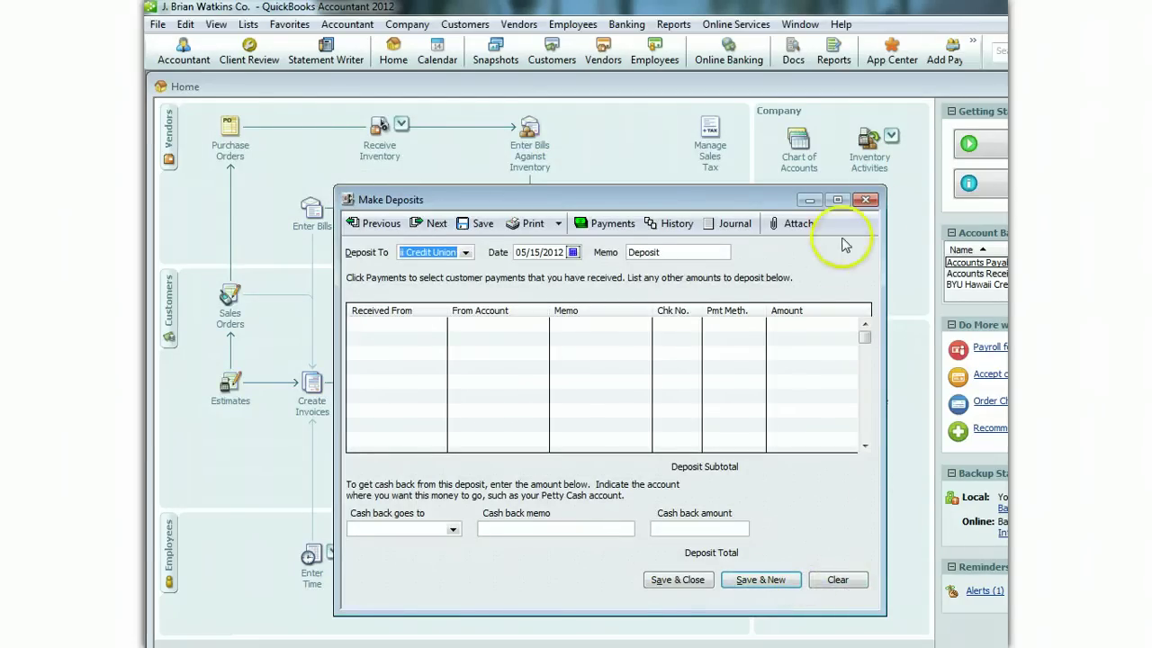
pyautogui.click(866, 200)
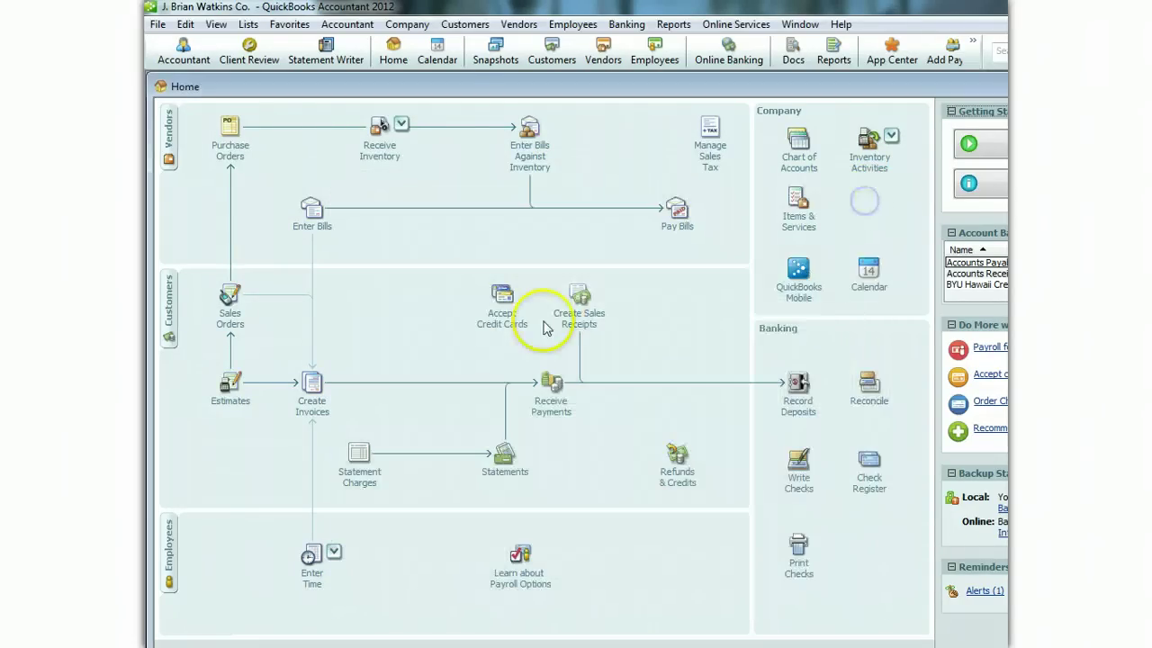
# - Find the duplicate 840.00 payment dated 05/10/2012 and delete it, confirming the warnings
pyautogui.click(558, 412)
pyautogui.click(276, 172)
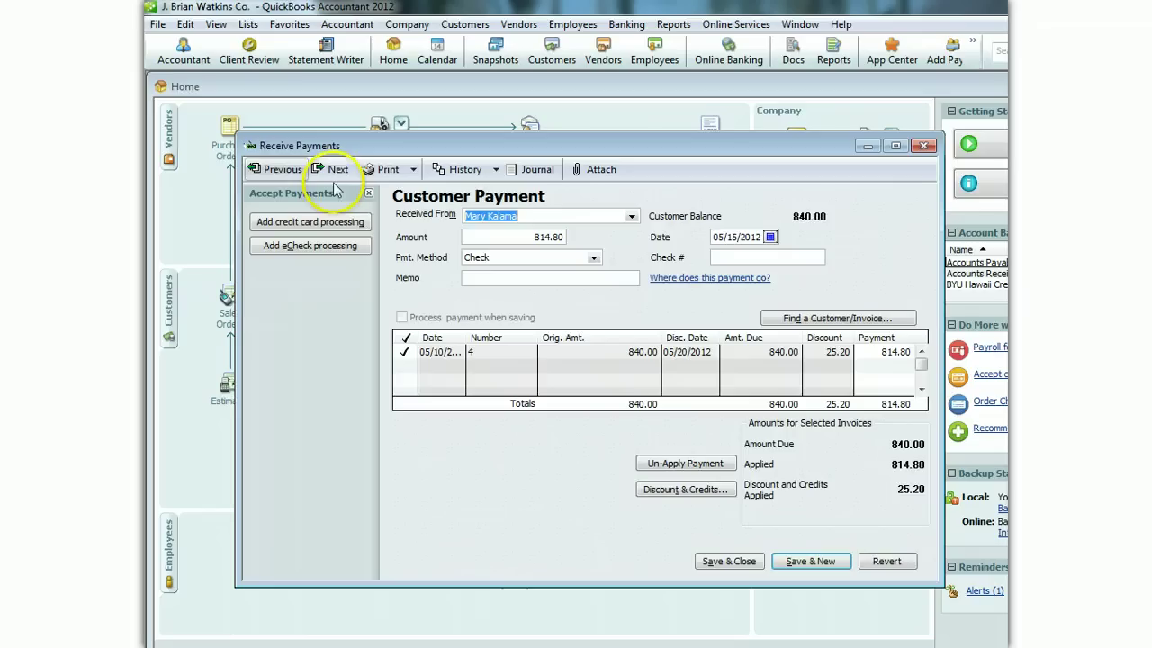
pyautogui.click(275, 169)
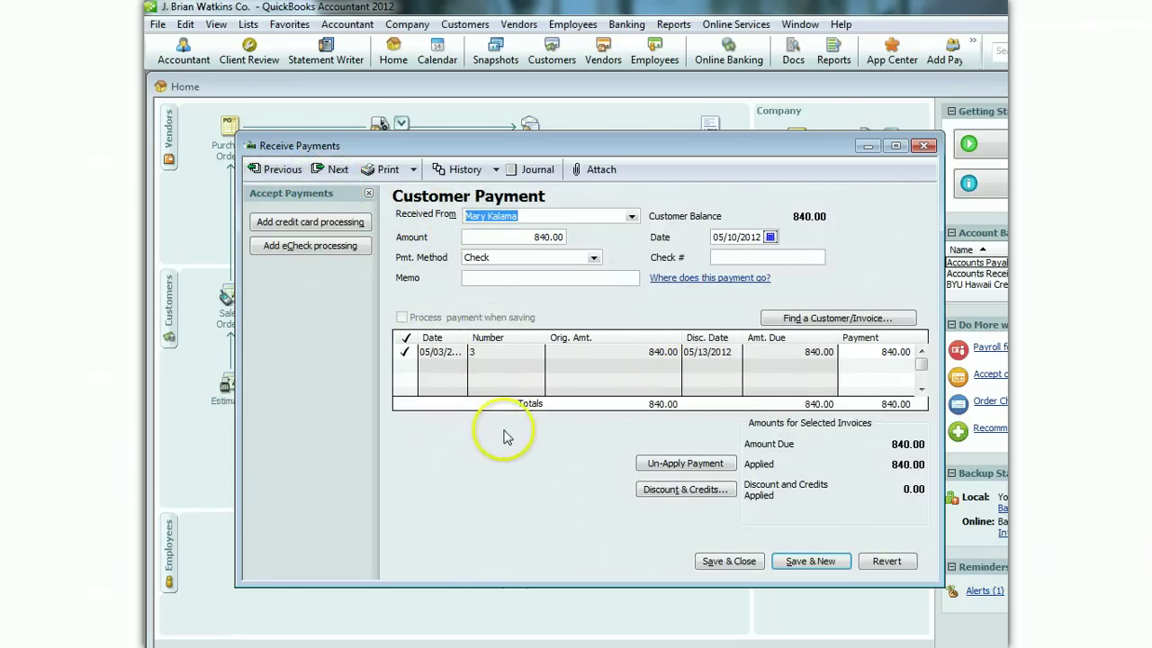
pyautogui.rightClick(515, 457)
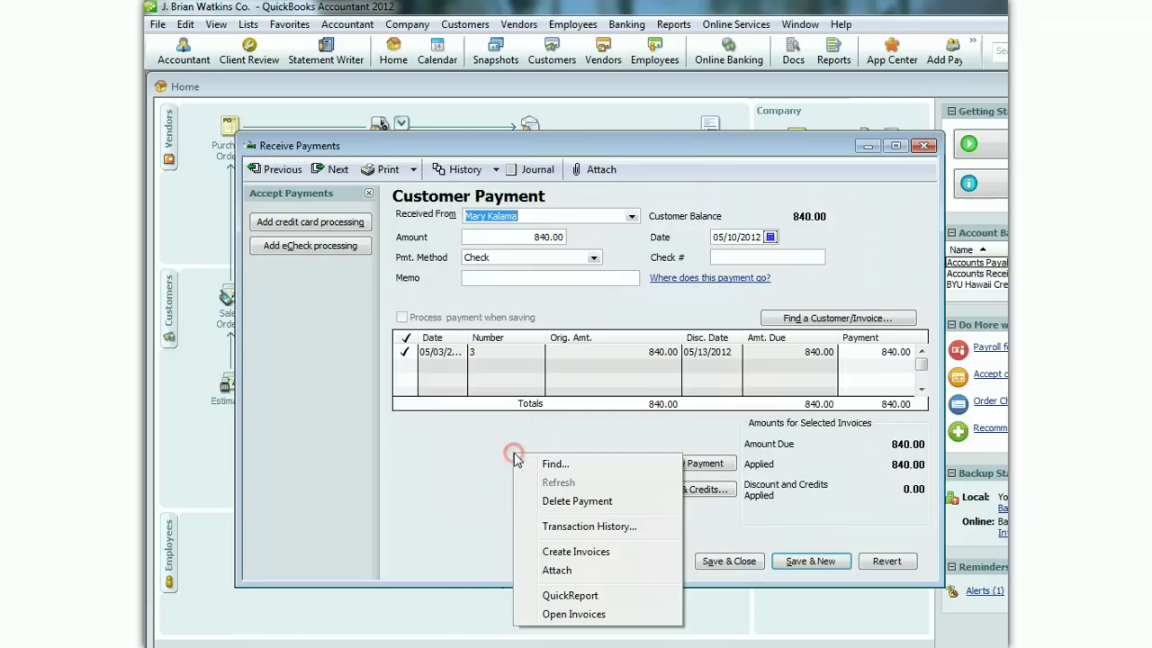
pyautogui.click(573, 504)
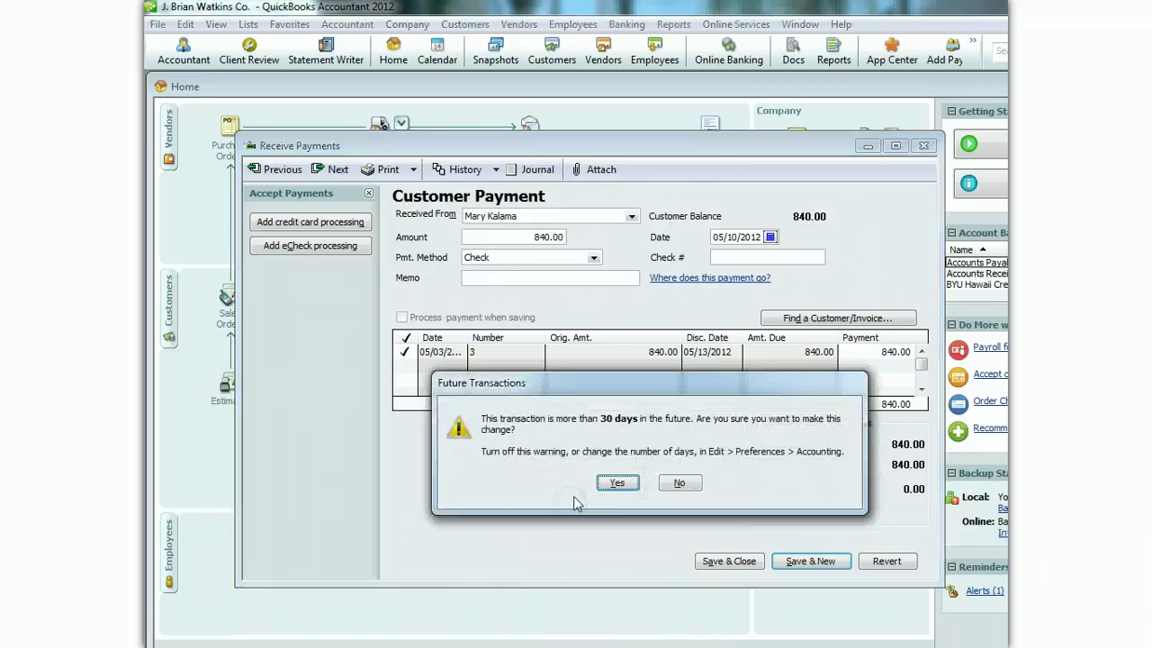
pyautogui.click(612, 484)
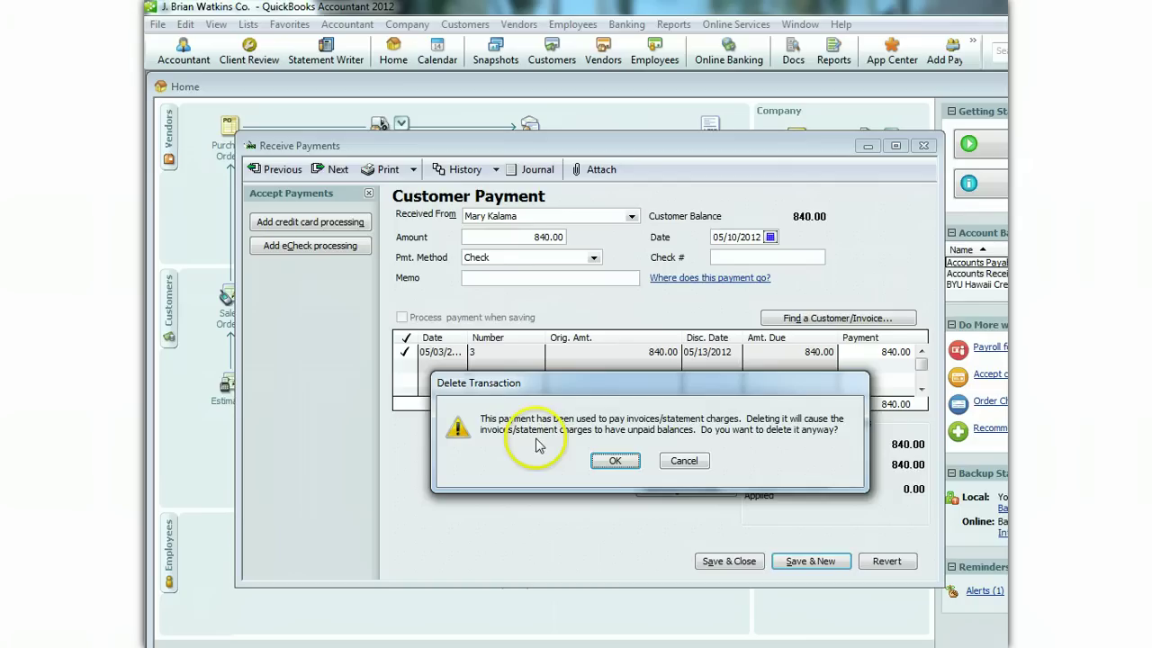
pyautogui.click(614, 460)
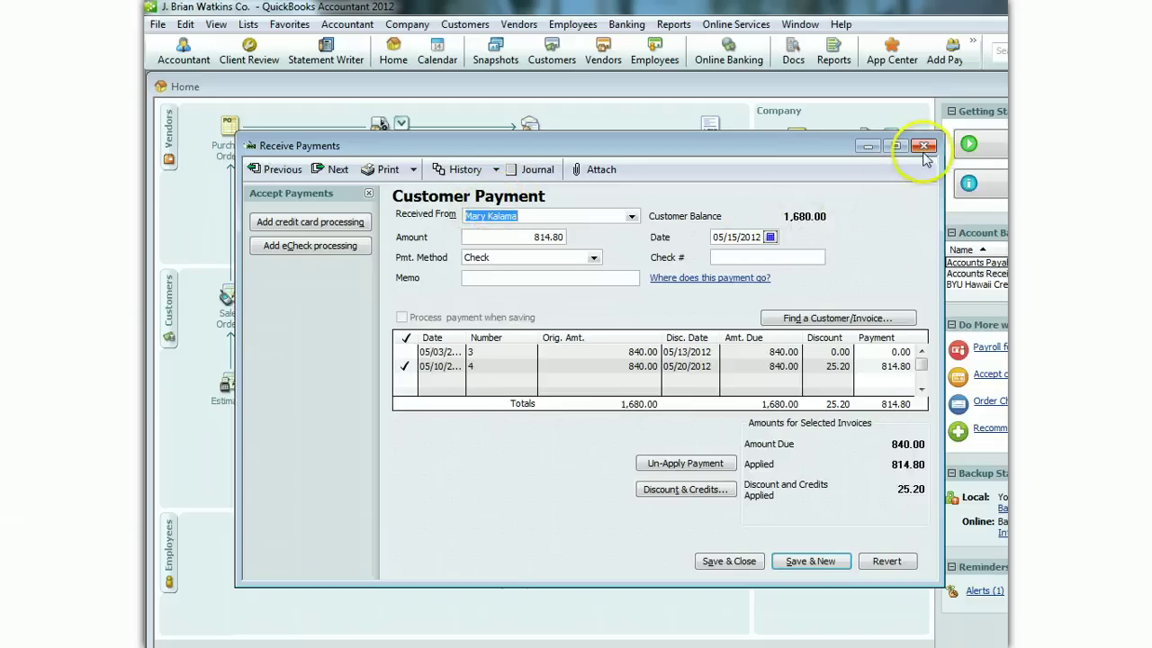
pyautogui.click(925, 145)
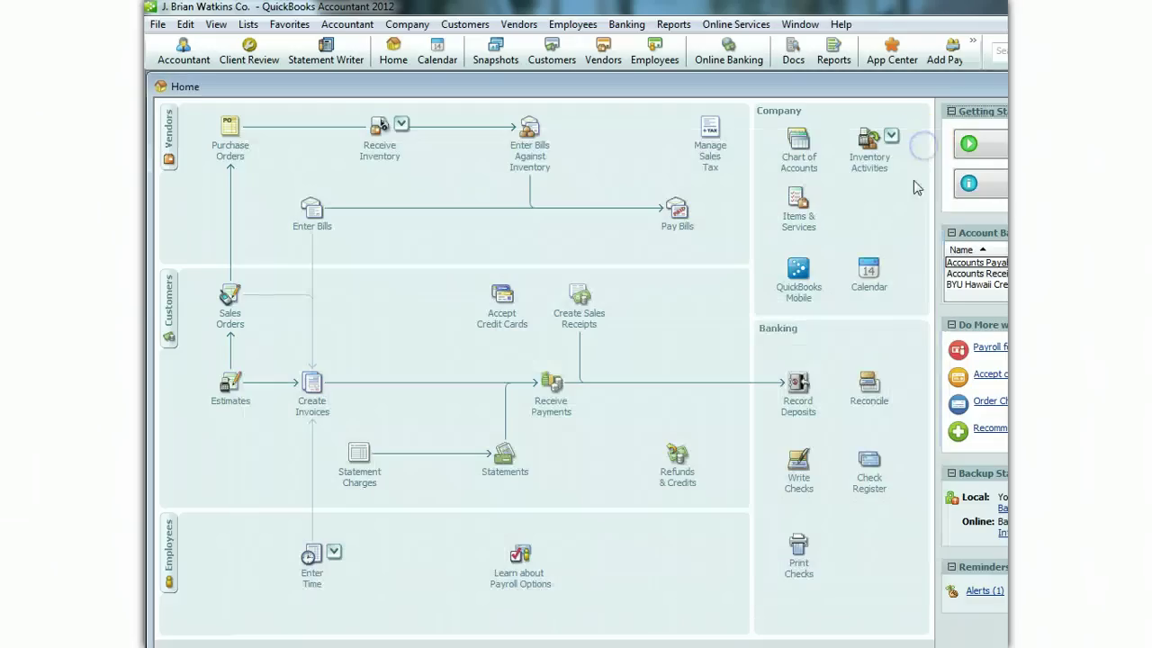
pyautogui.click(804, 409)
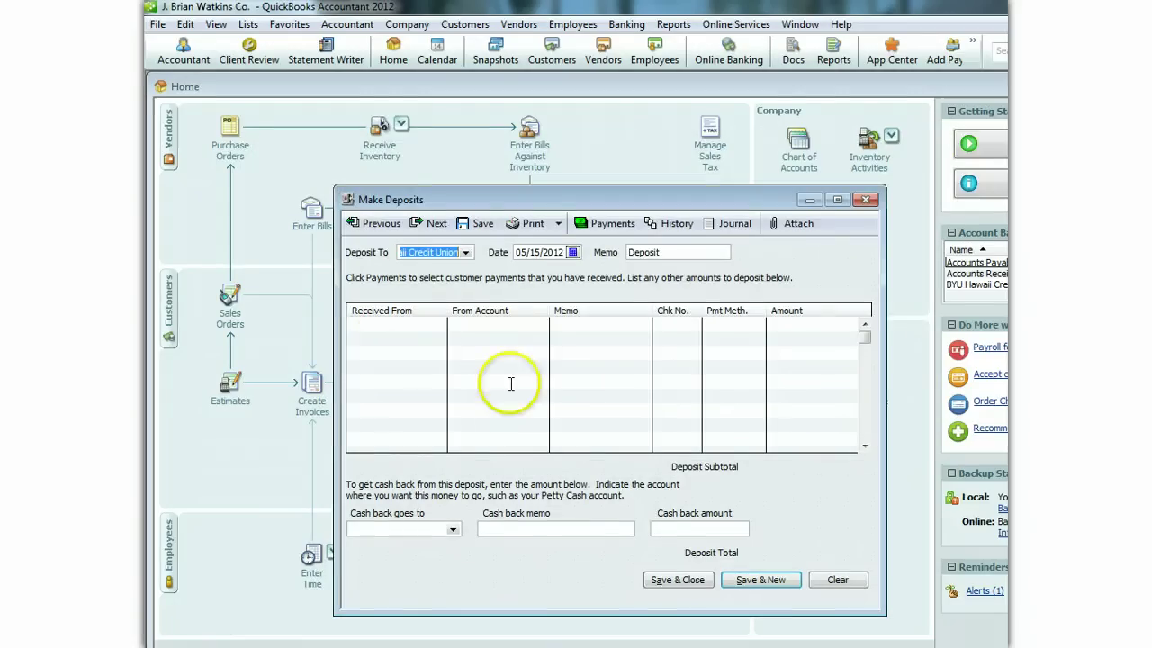
pyautogui.click(867, 201)
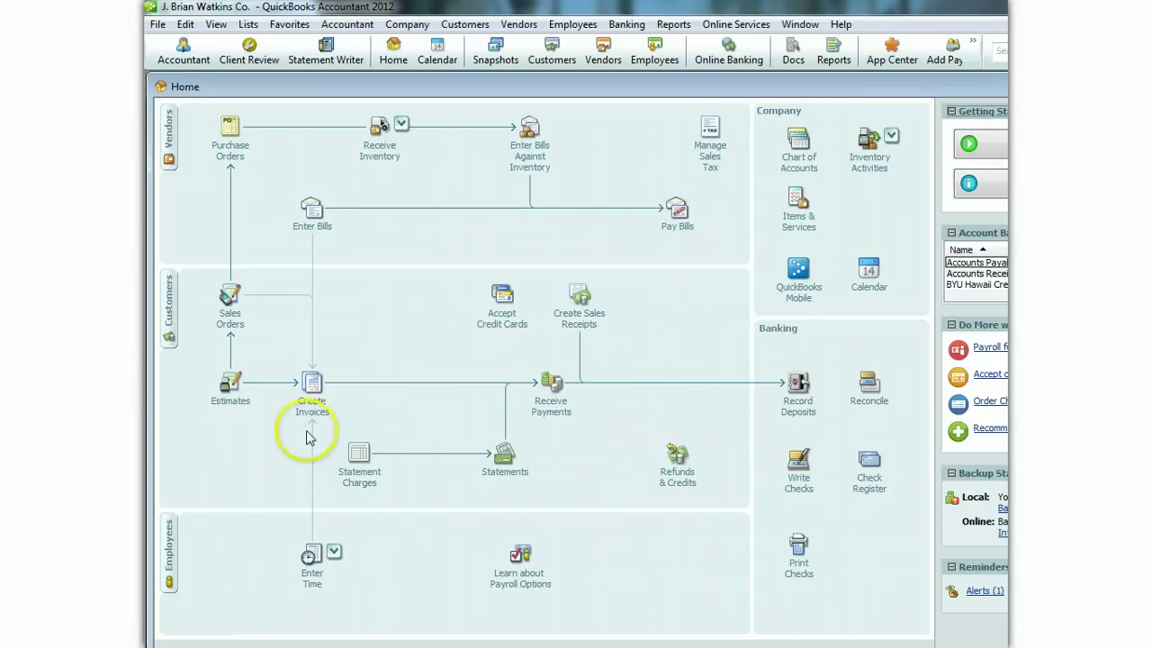
pyautogui.click(311, 401)
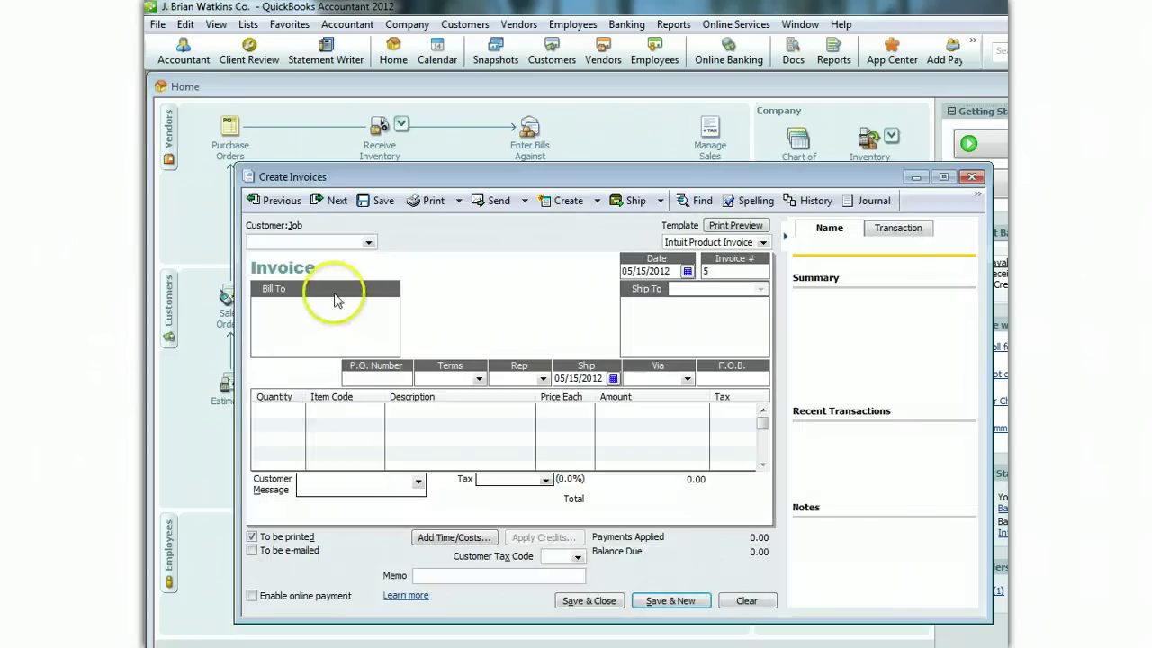
pyautogui.click(262, 200)
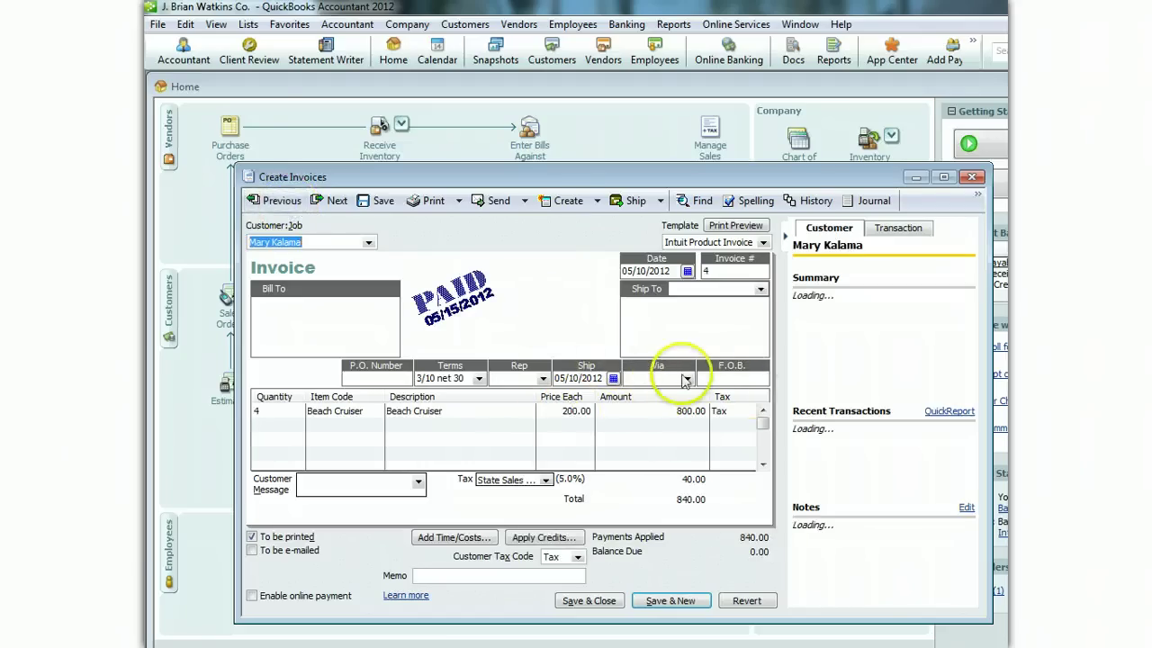
pyautogui.rightClick(542, 318)
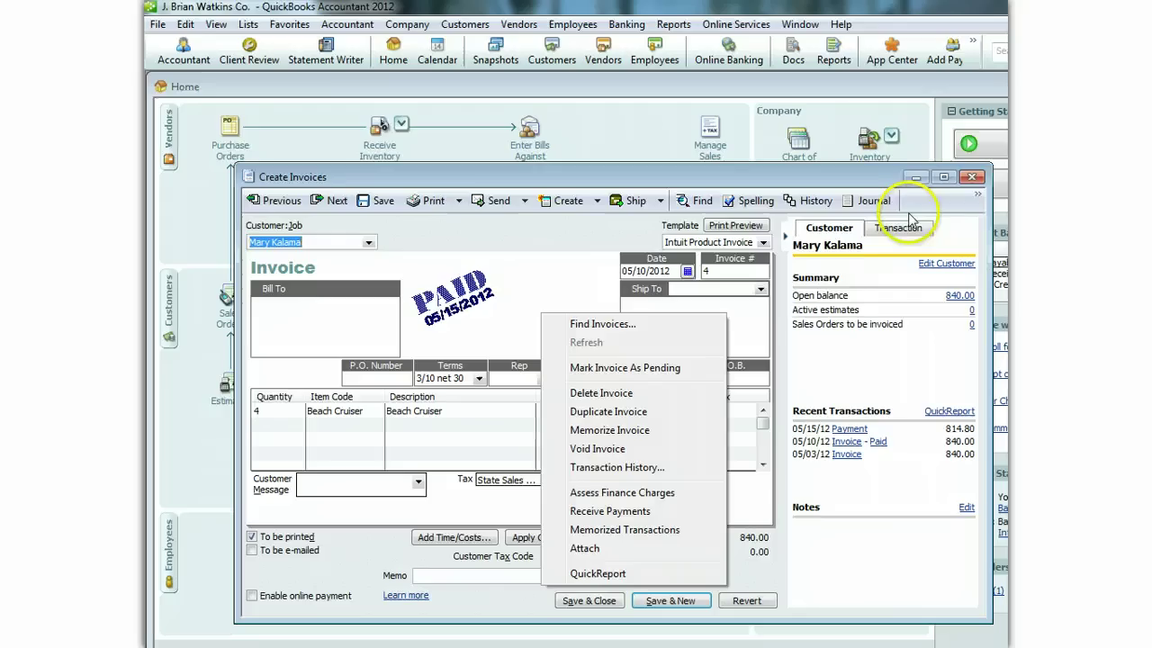
pyautogui.click(972, 177)
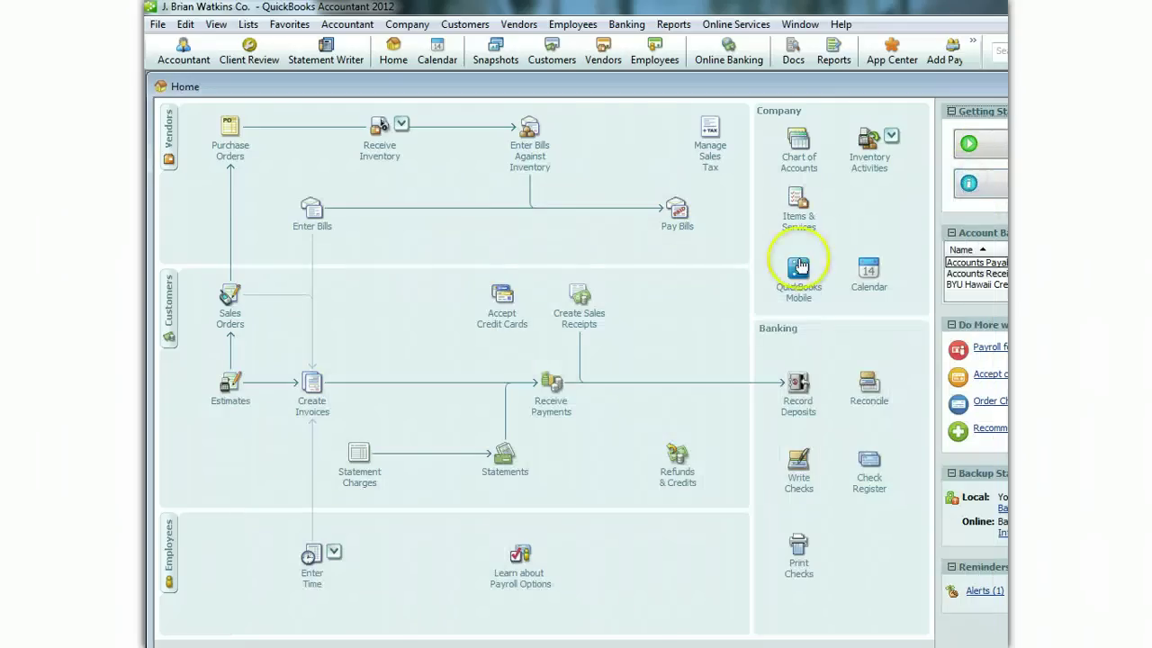